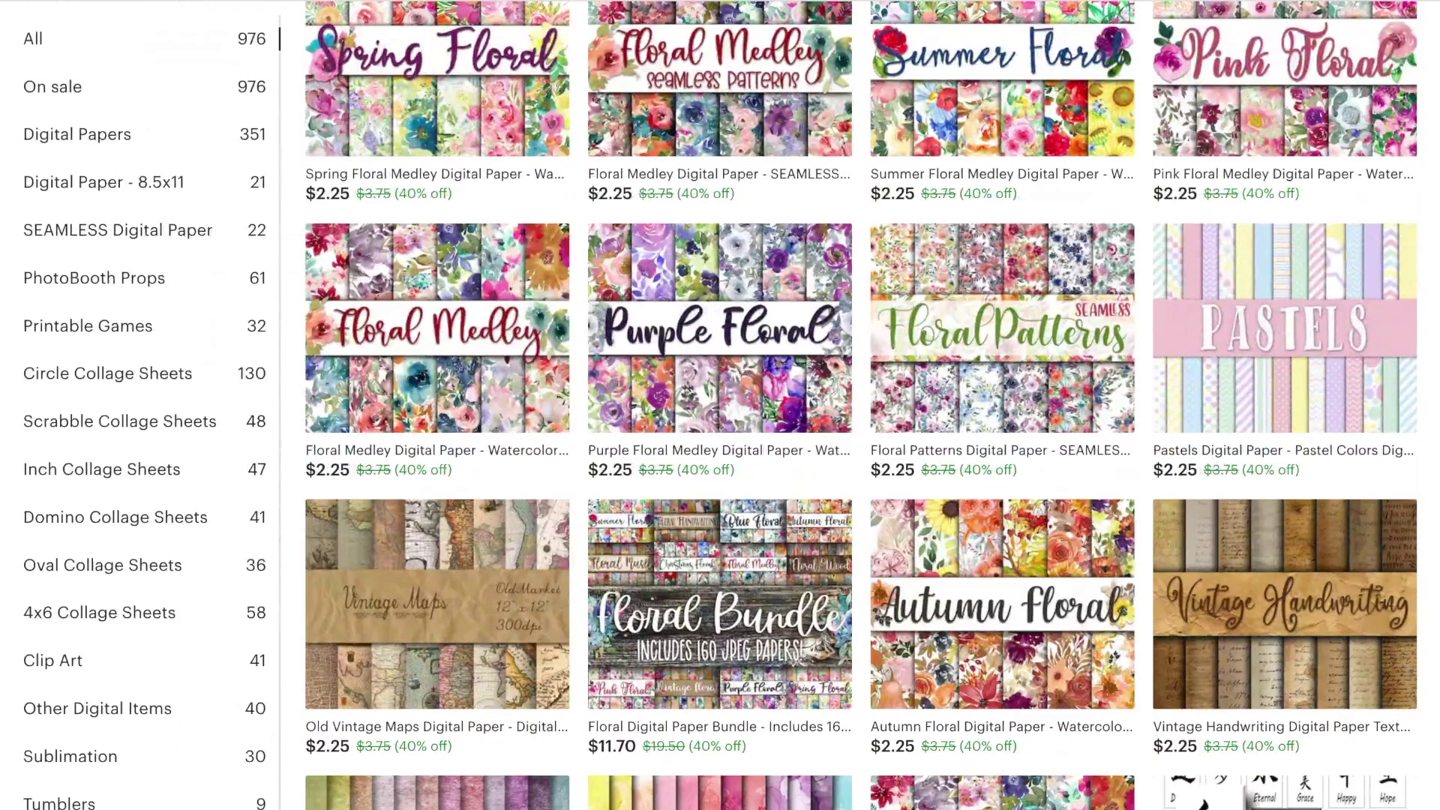
# Browse the Etsy seamless digital paper listings and type 'picasso sty' as a search
pyautogui.scroll(-5, 720, 405)
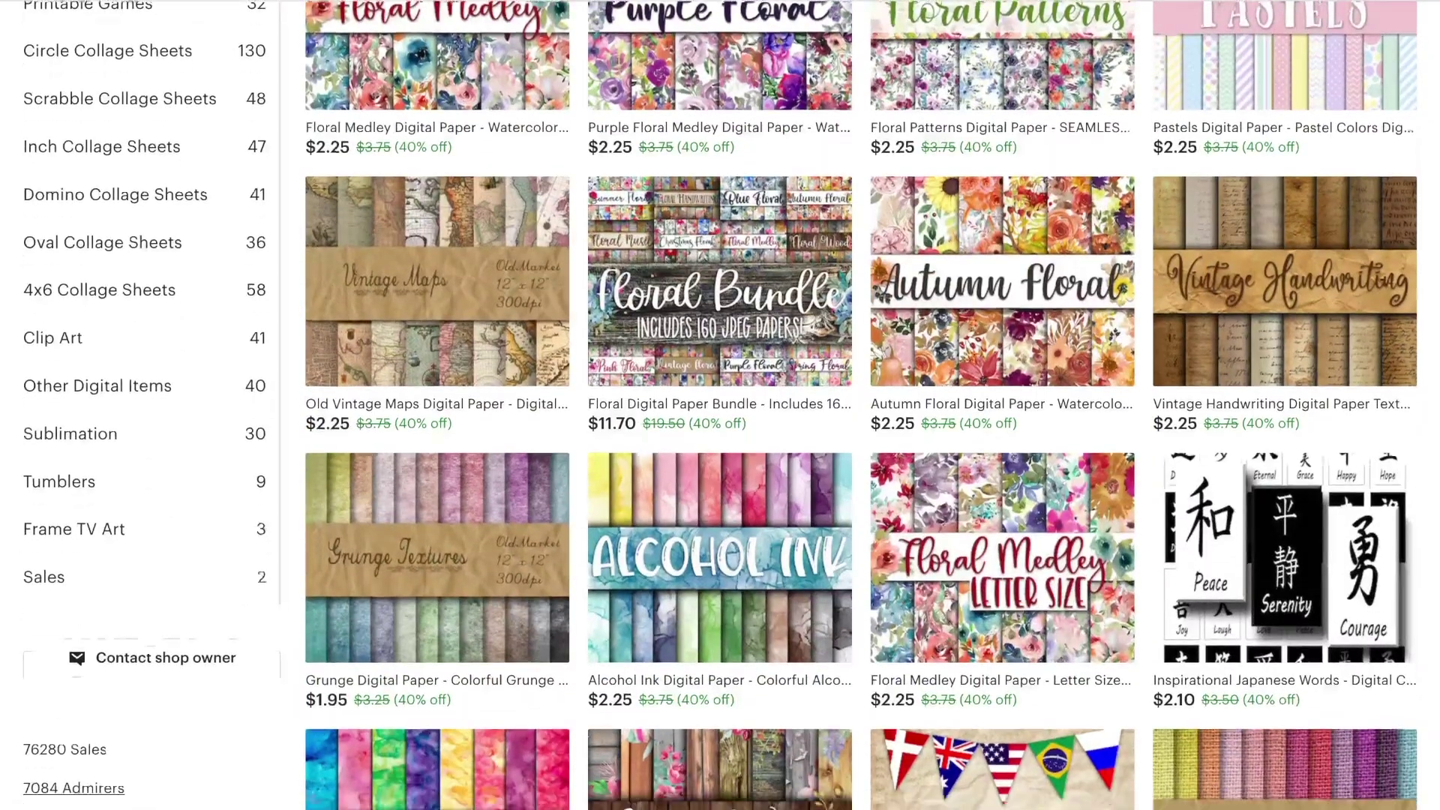
pyautogui.scroll(-4, 720, 405)
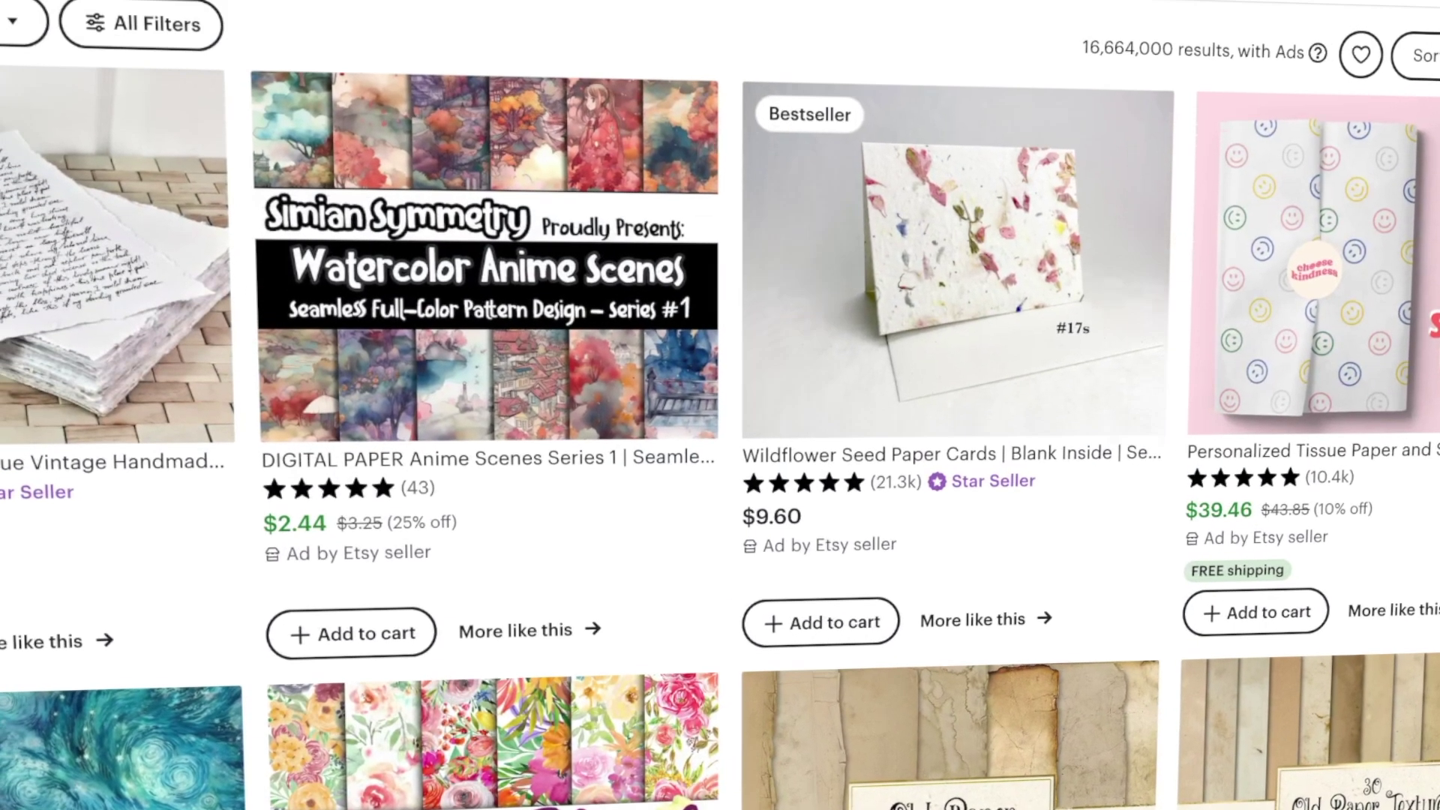
pyautogui.scroll(8, 720, 405)
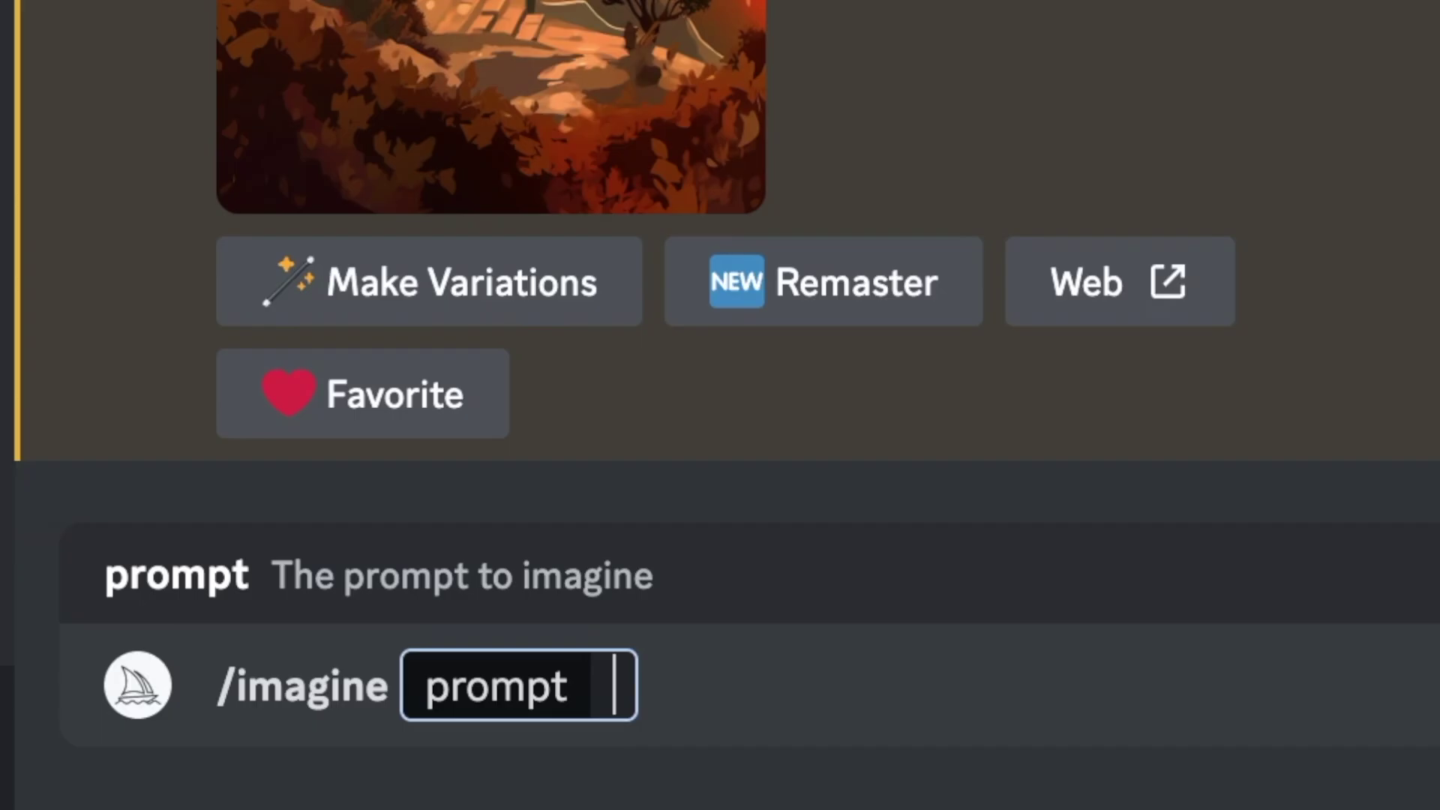
pyautogui.write('picasso sty')
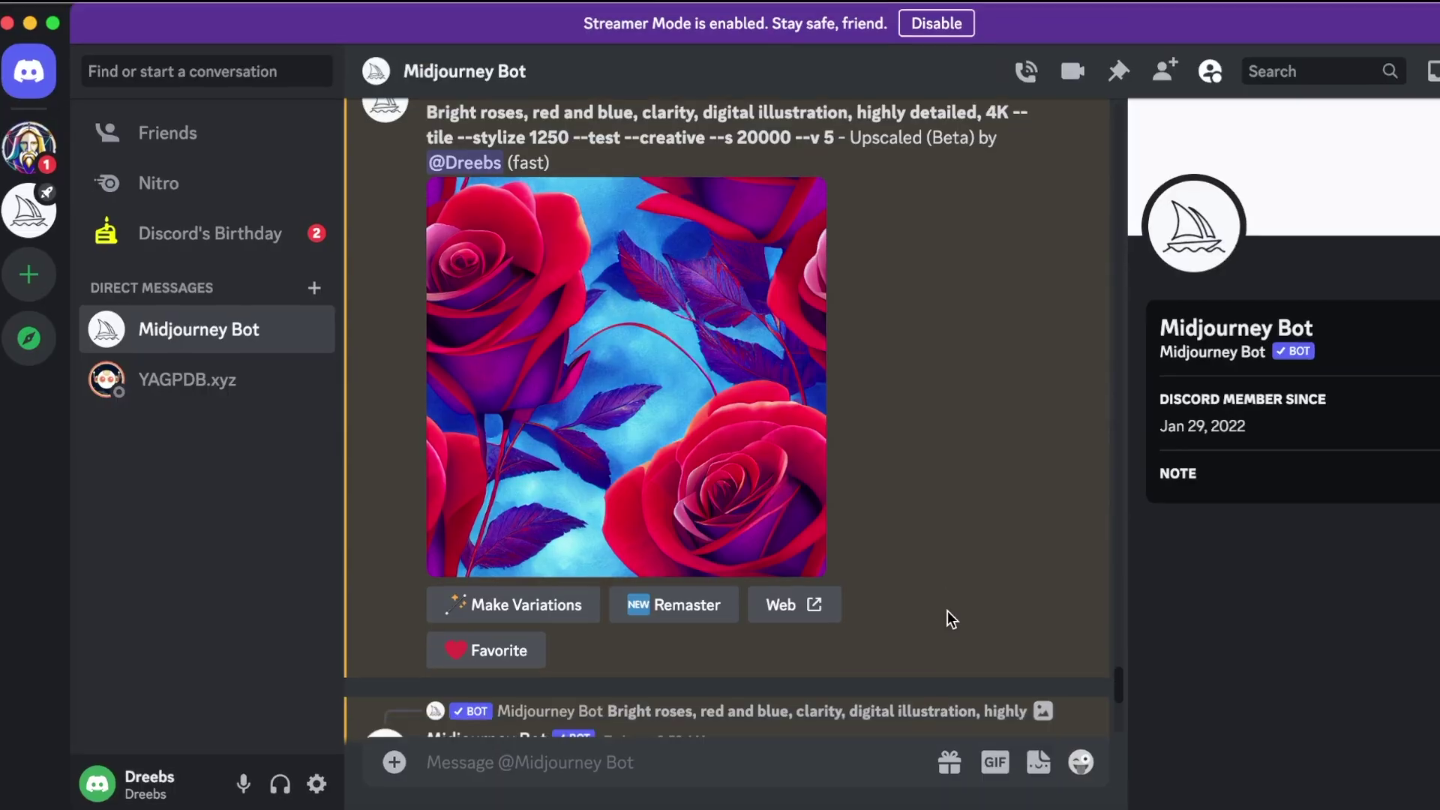
pyautogui.scroll(-7, 1026, 683)
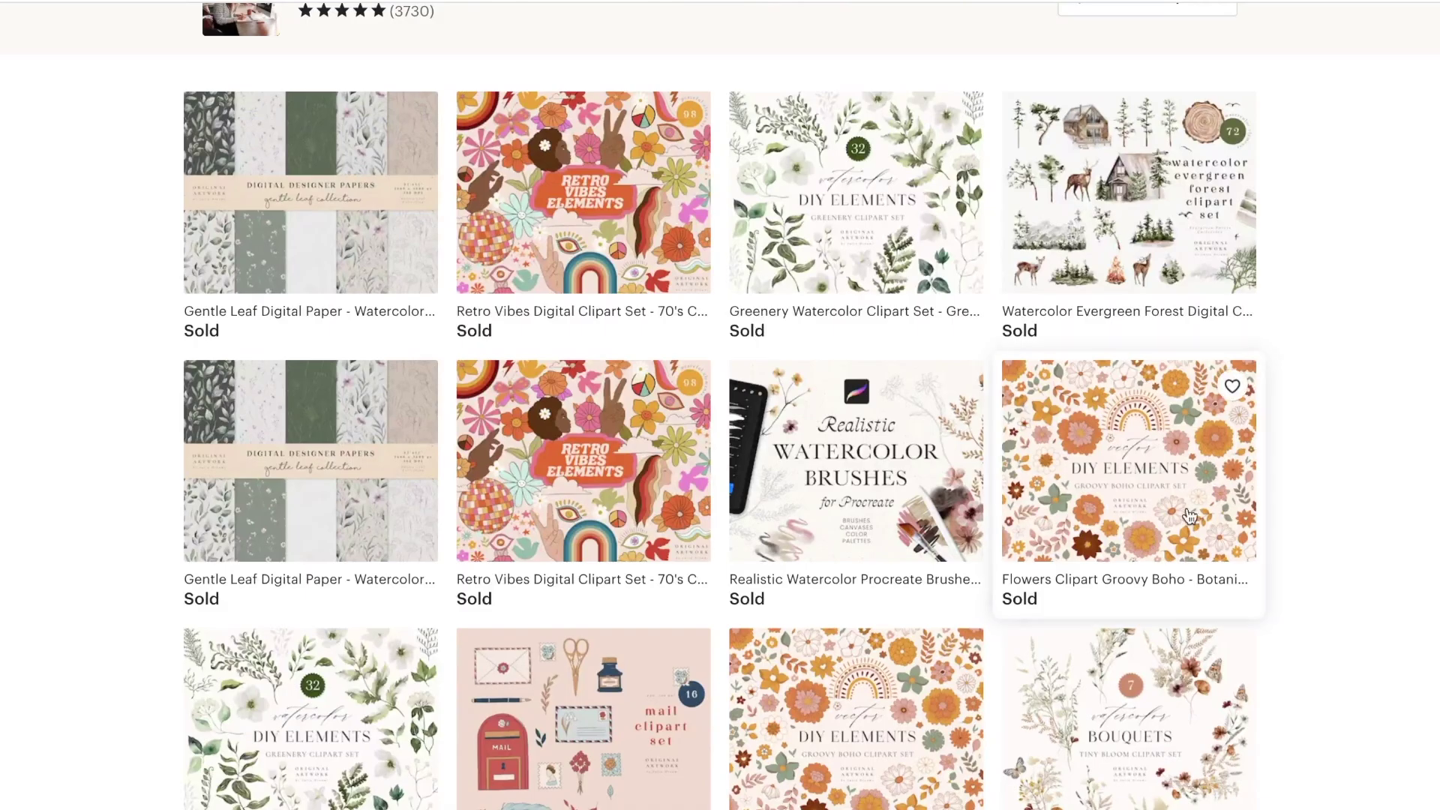
# Open the Flowers Clipart Groovy Boho listing and read through its details
pyautogui.click(1161, 501)
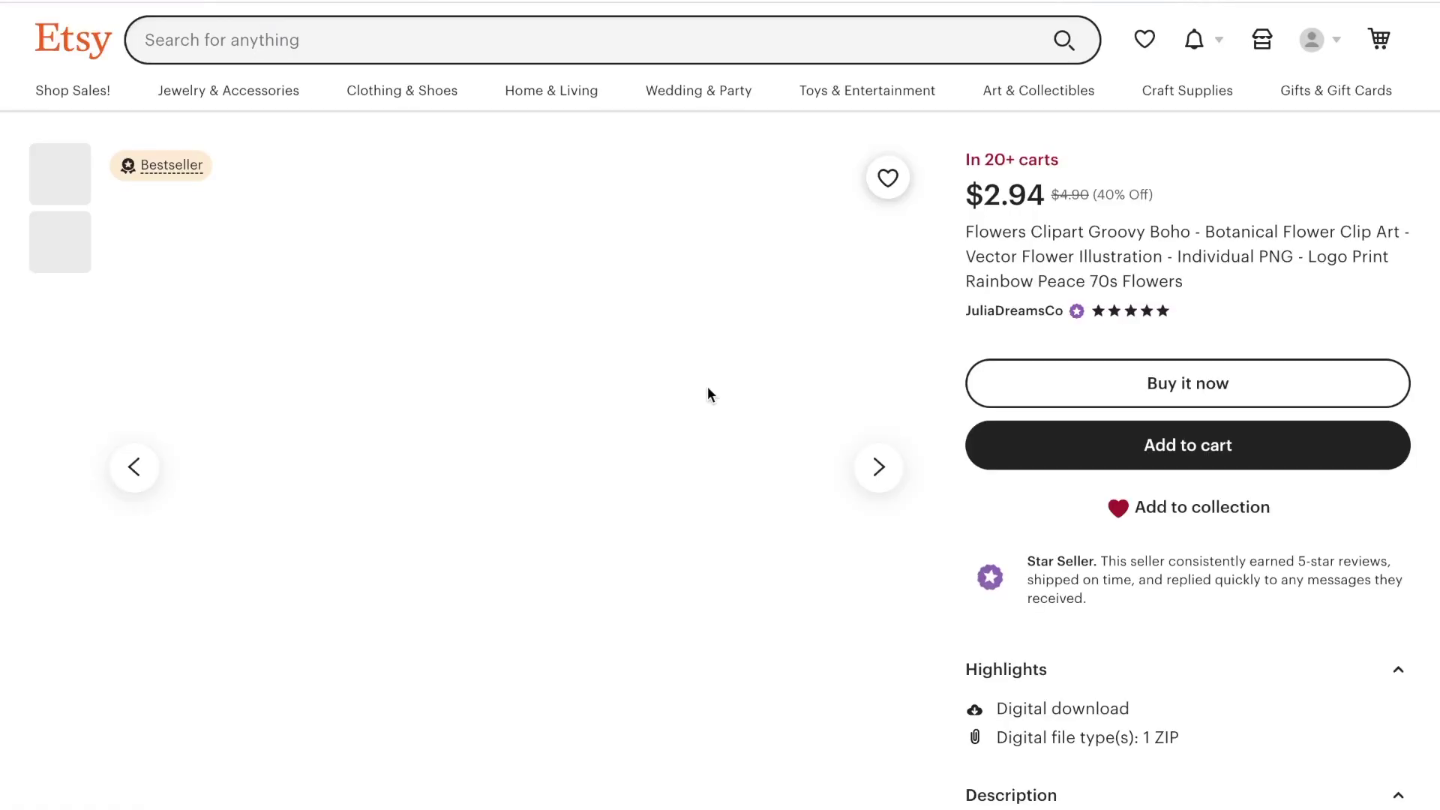
pyautogui.scroll(-1, 708, 385)
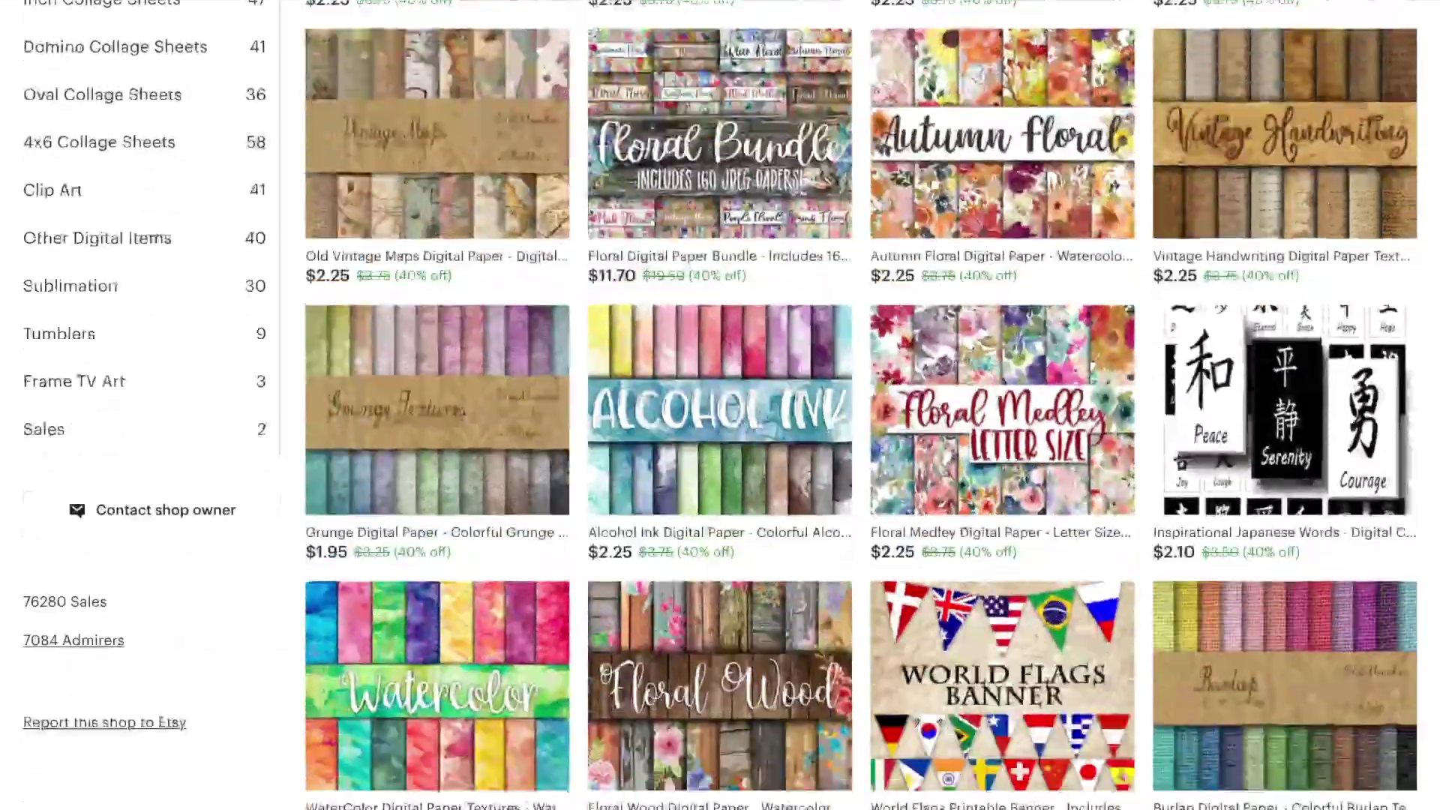
pyautogui.scroll(-4, 720, 405)
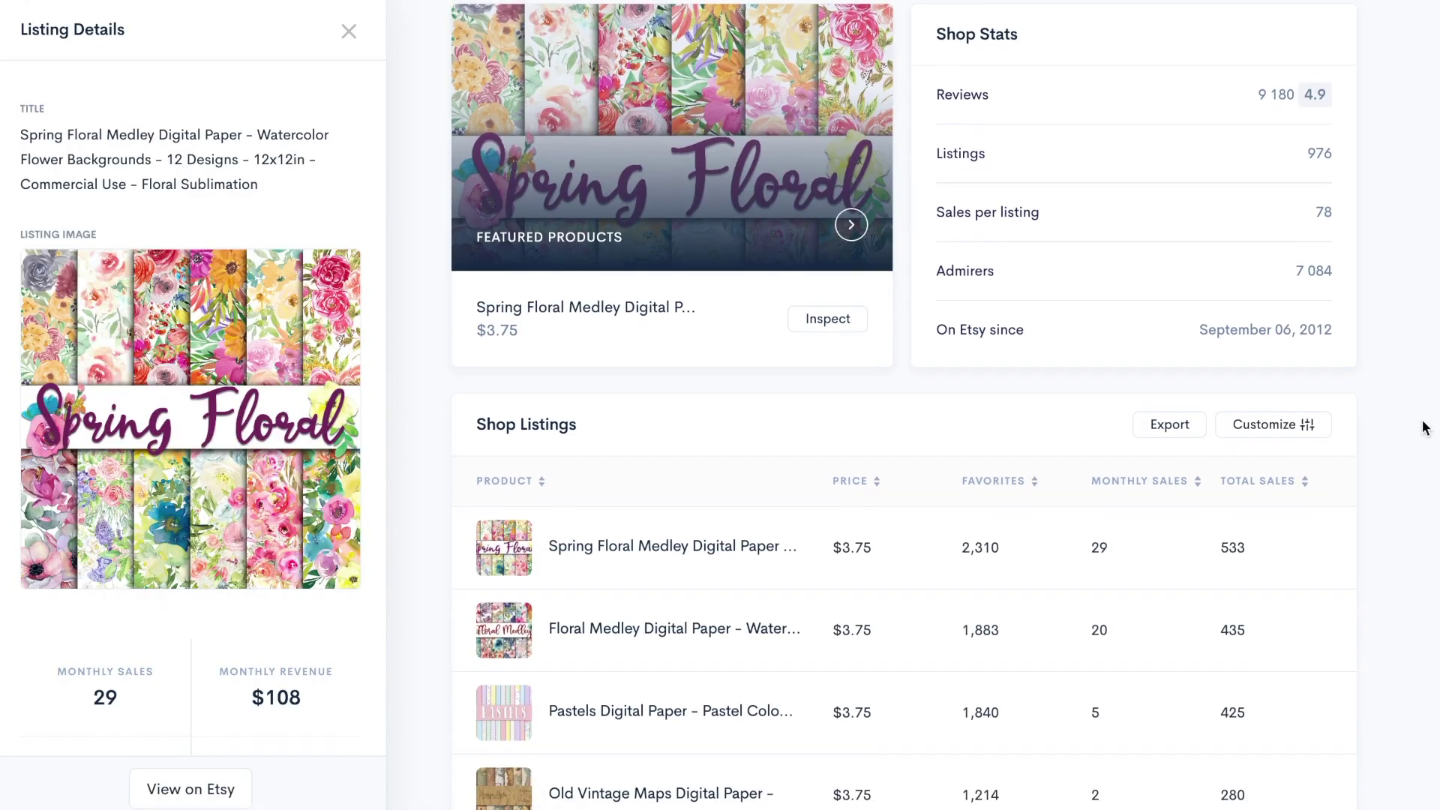
pyautogui.scroll(-2, 1424, 425)
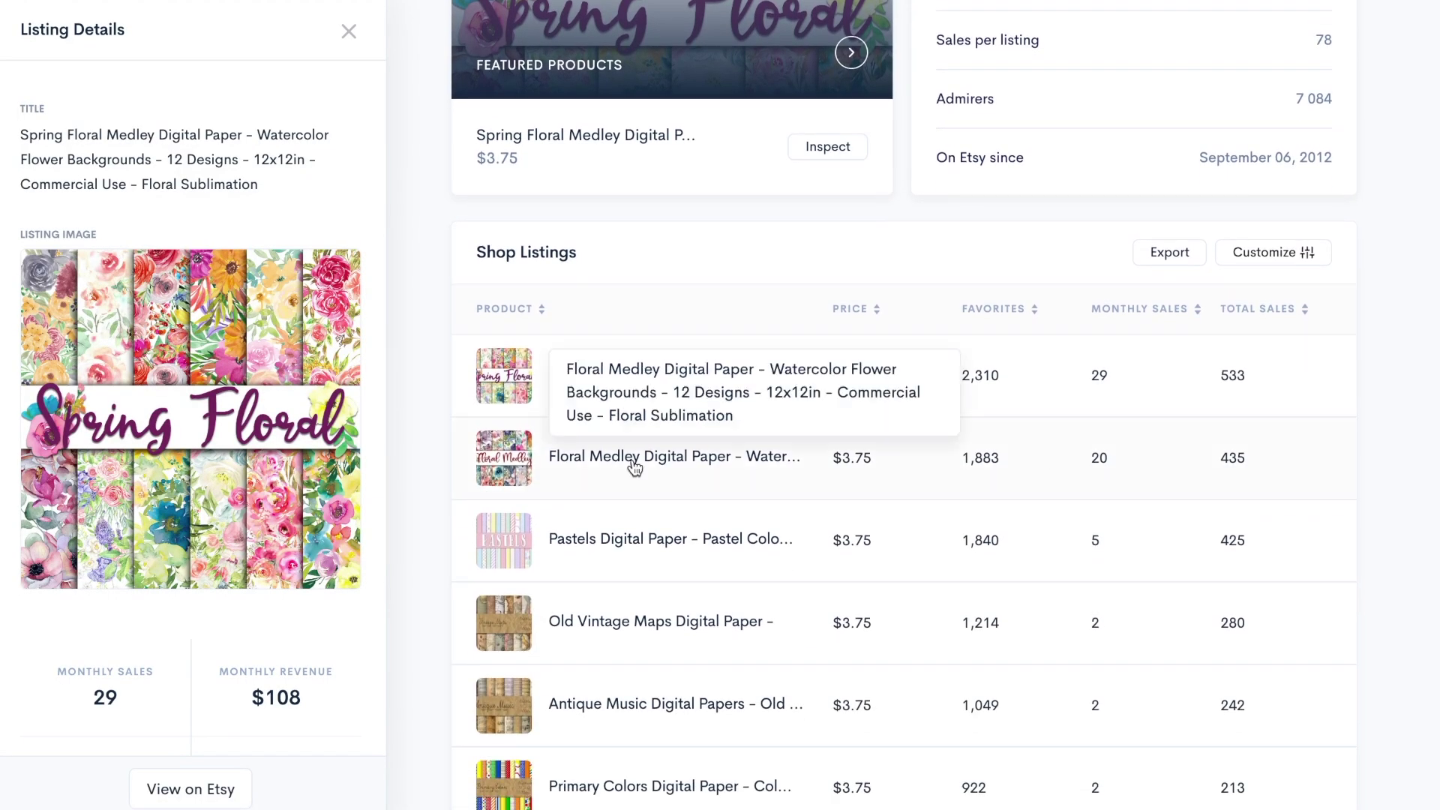
pyautogui.scroll(-2, 302, 500)
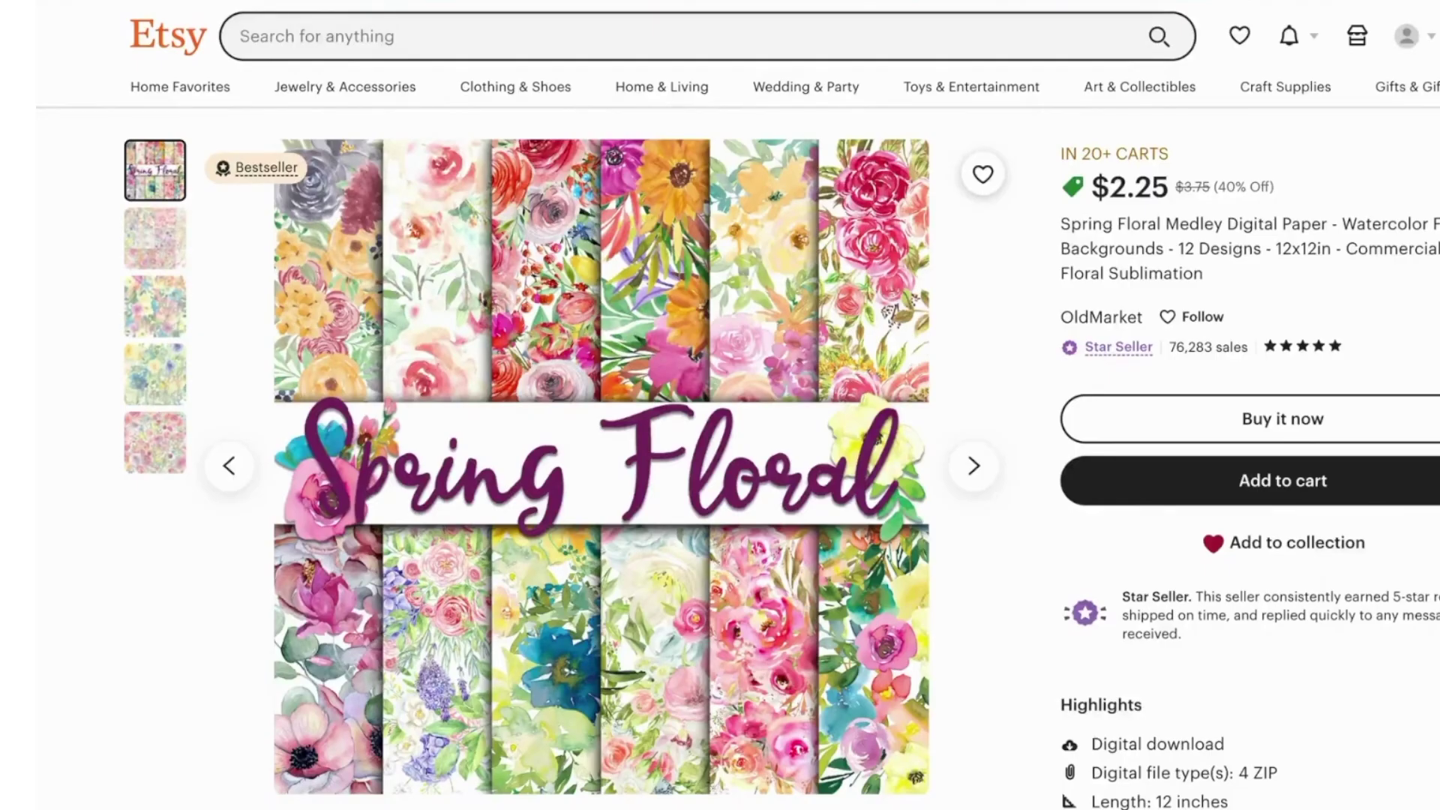
pyautogui.scroll(-8, 720, 405)
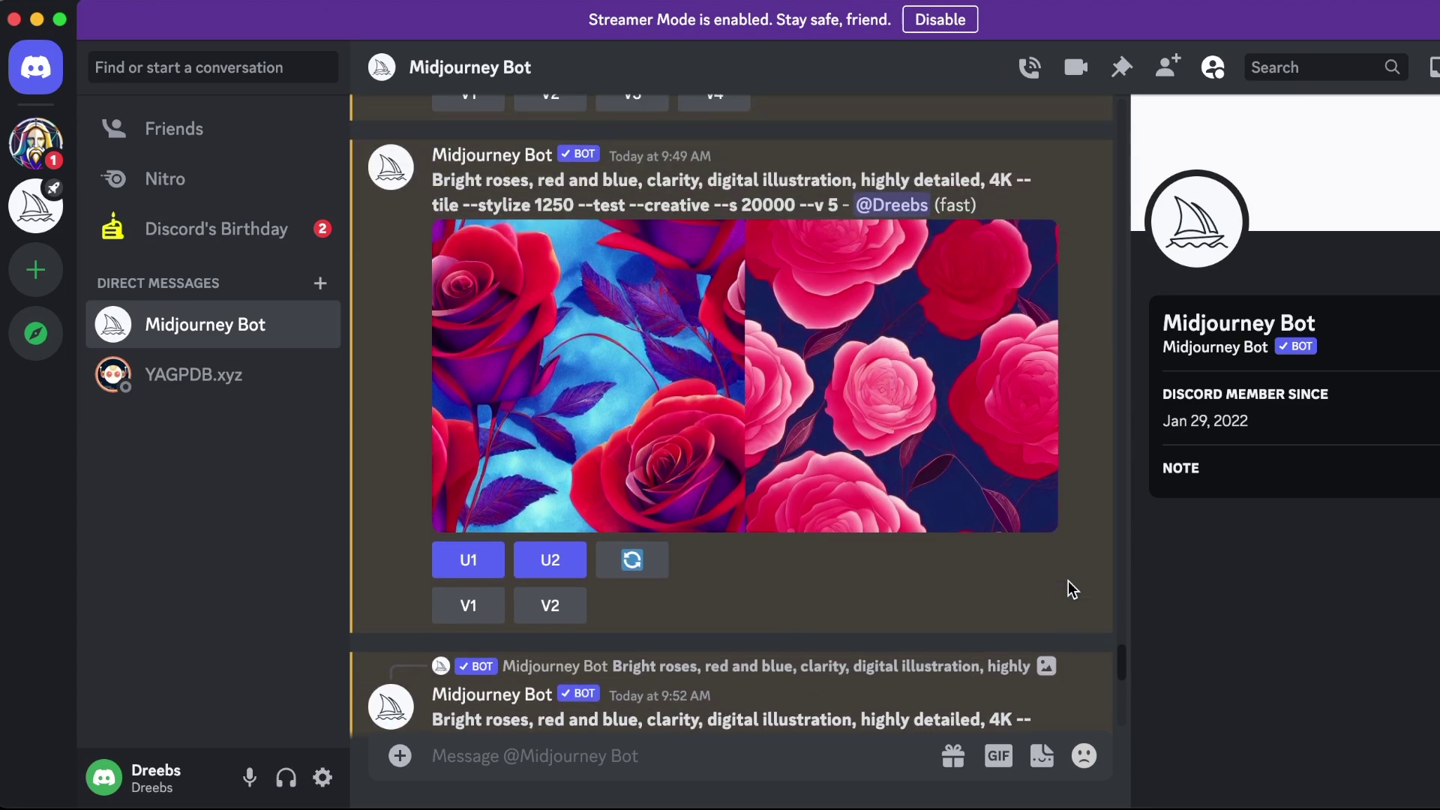
# Enlarge the red and blue rose pattern grid in the Midjourney Bot DM
pyautogui.click(759, 480)
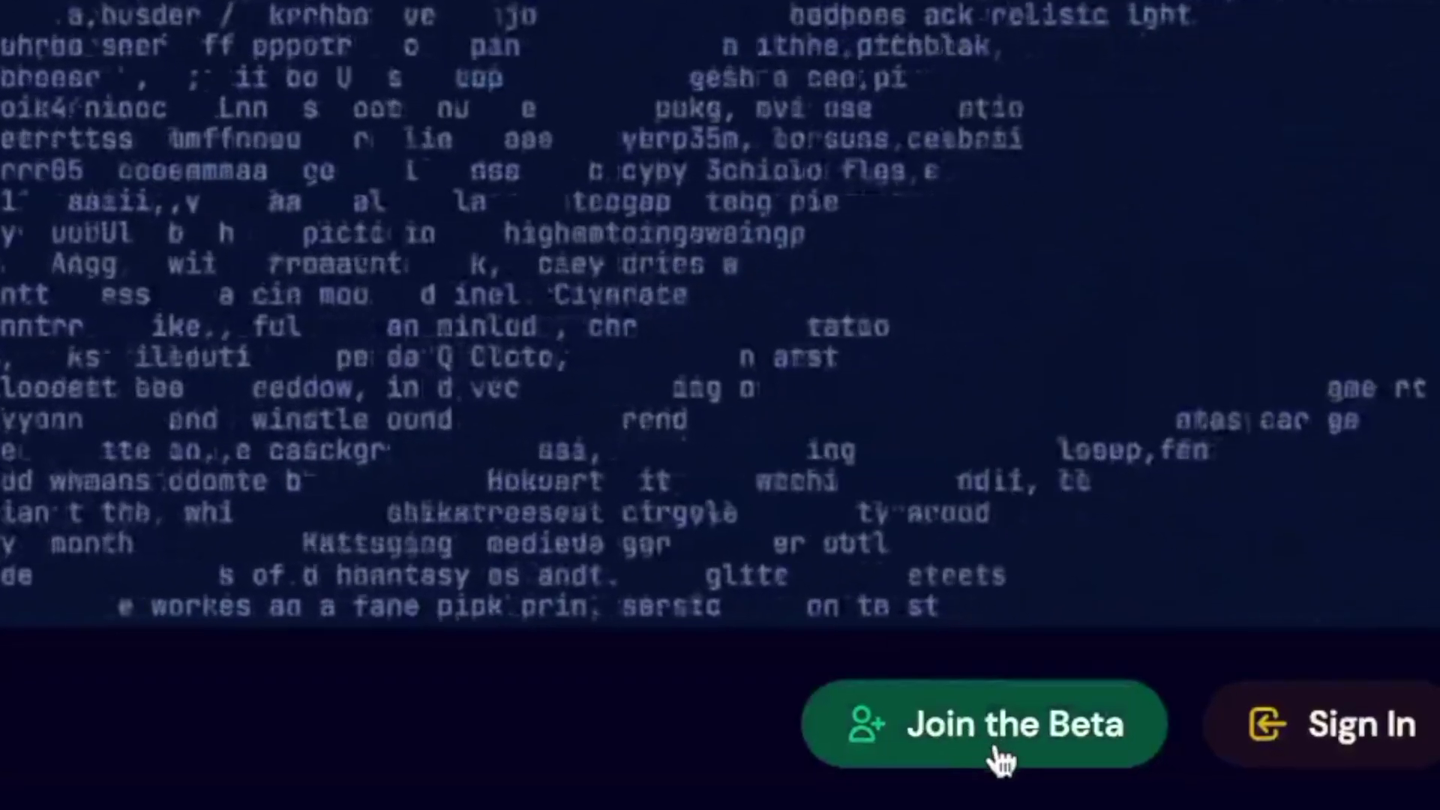
# Join the Midjourney beta and continue to the Midjourney server in Discord's web app
pyautogui.click(1014, 758)
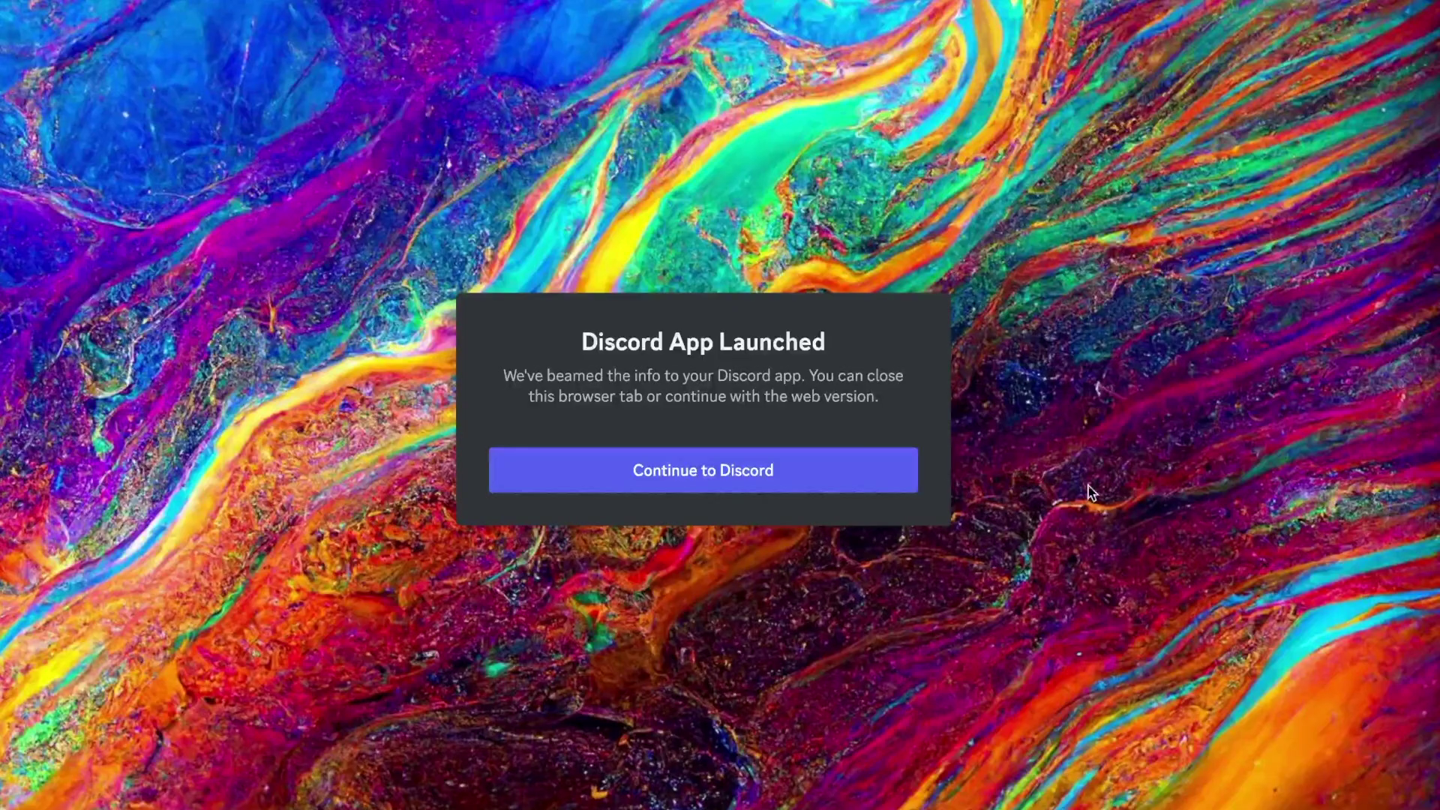
pyautogui.click(701, 473)
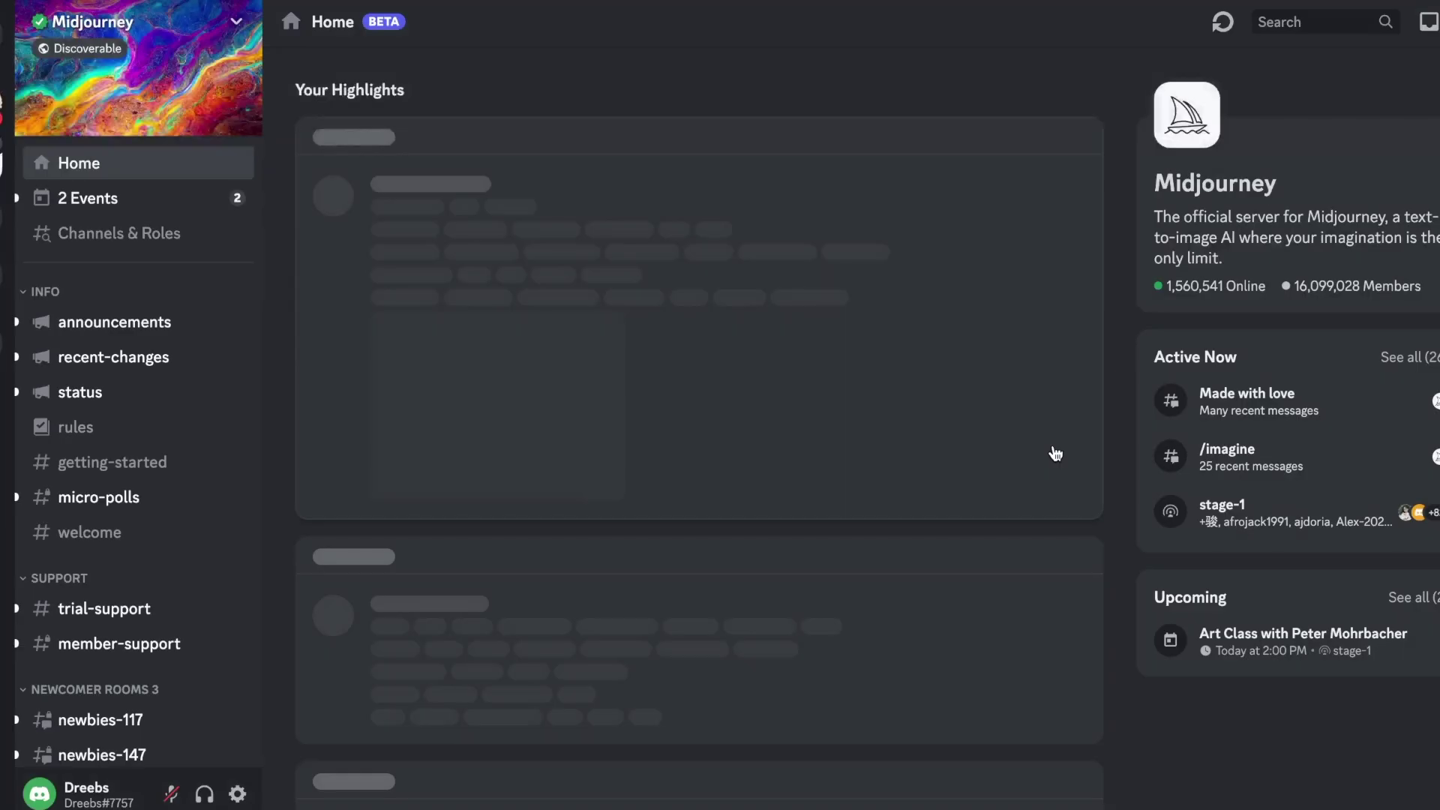
pyautogui.scroll(-10, 972, 470)
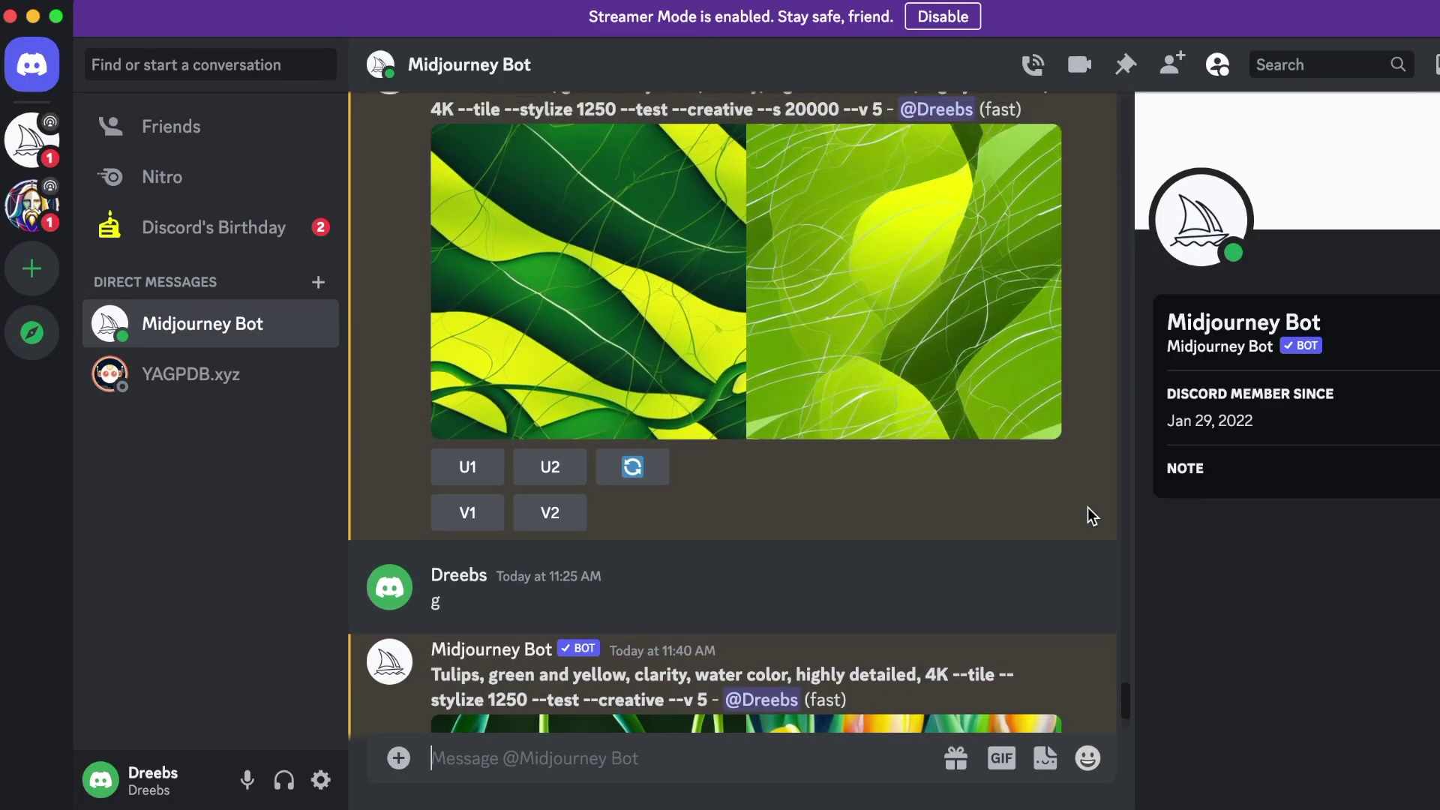
pyautogui.scroll(8, 1088, 507)
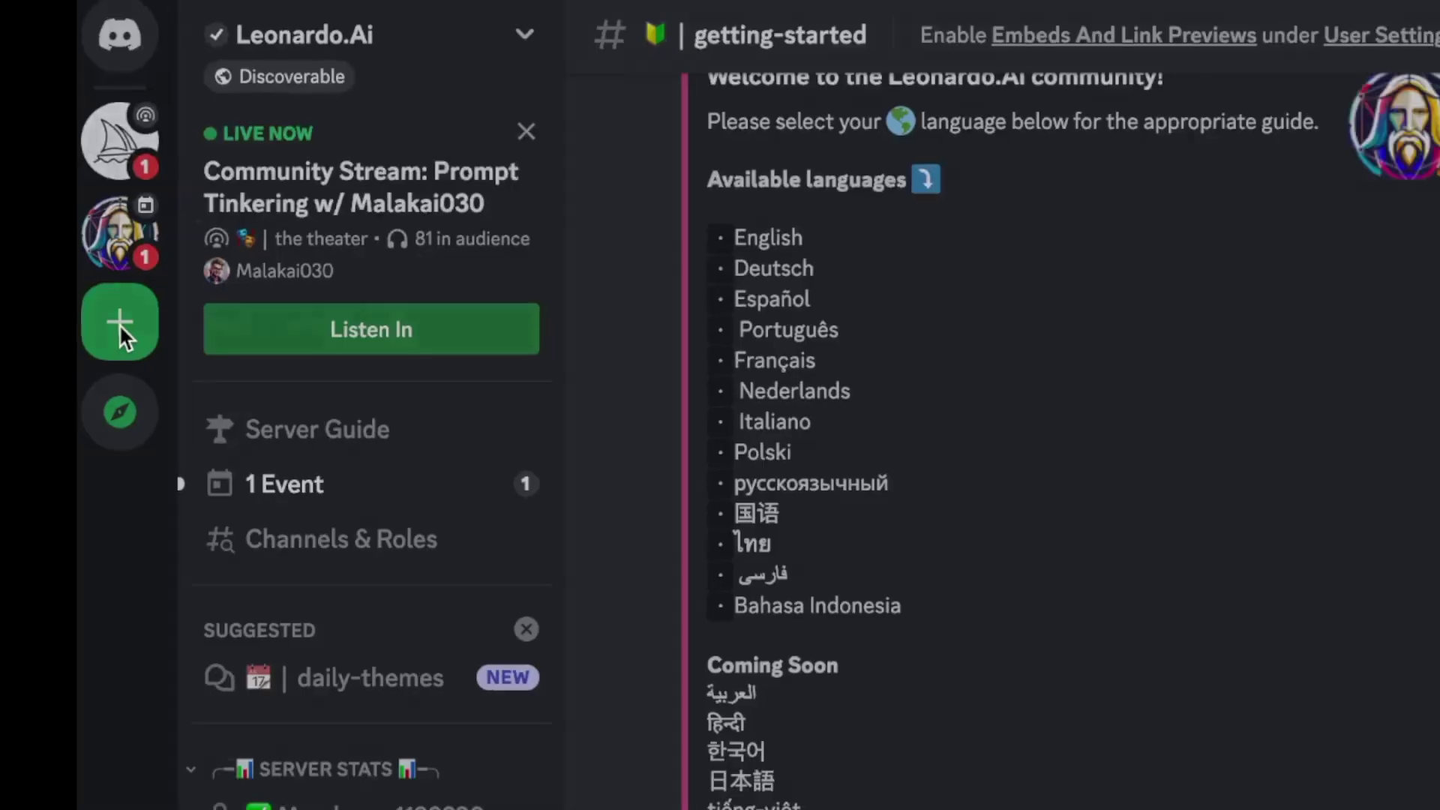
# Create the server 'The Ai Spotlight' and authorize the Midjourney Bot to join it
pyautogui.click(118, 322)
pyautogui.click(651, 263)
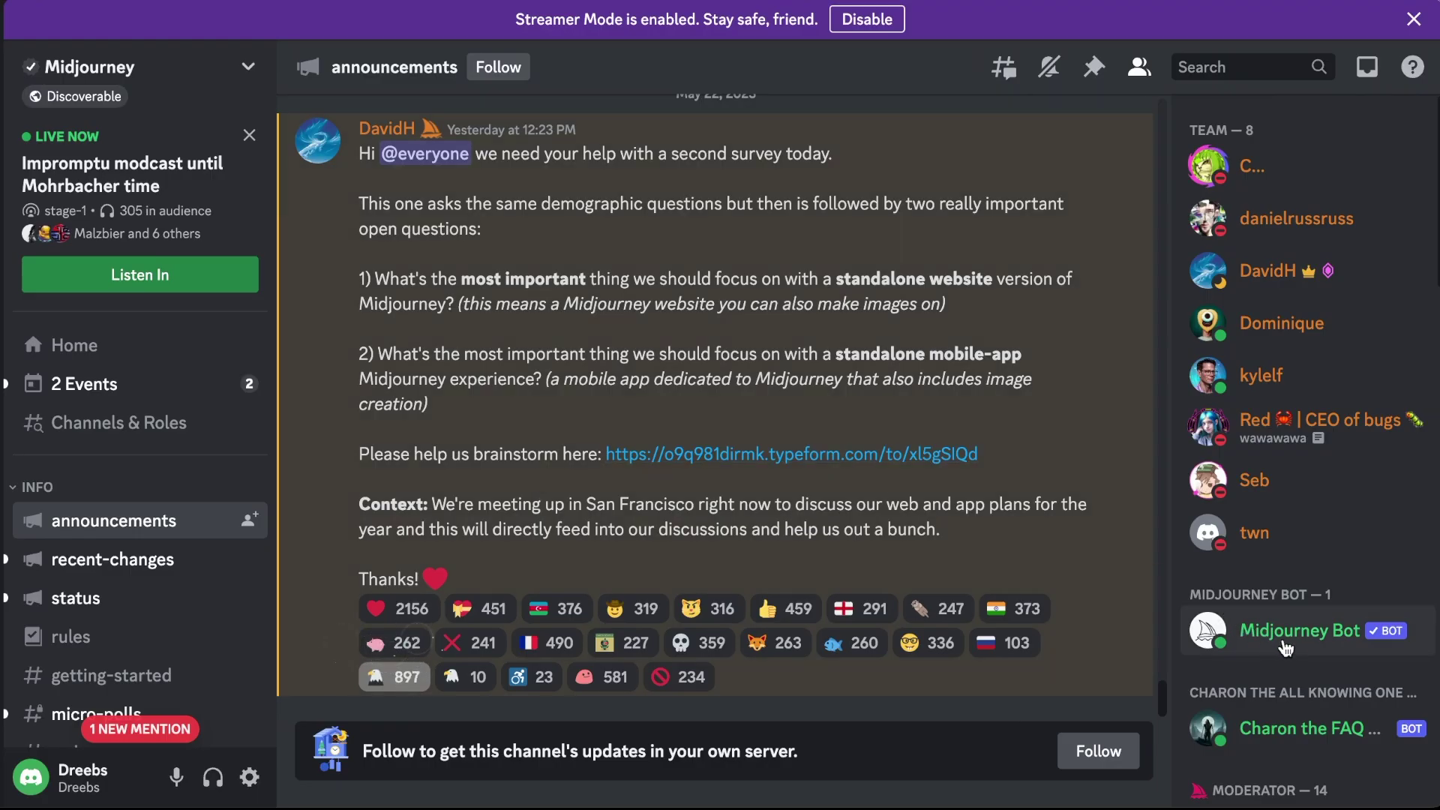
pyautogui.click(1288, 646)
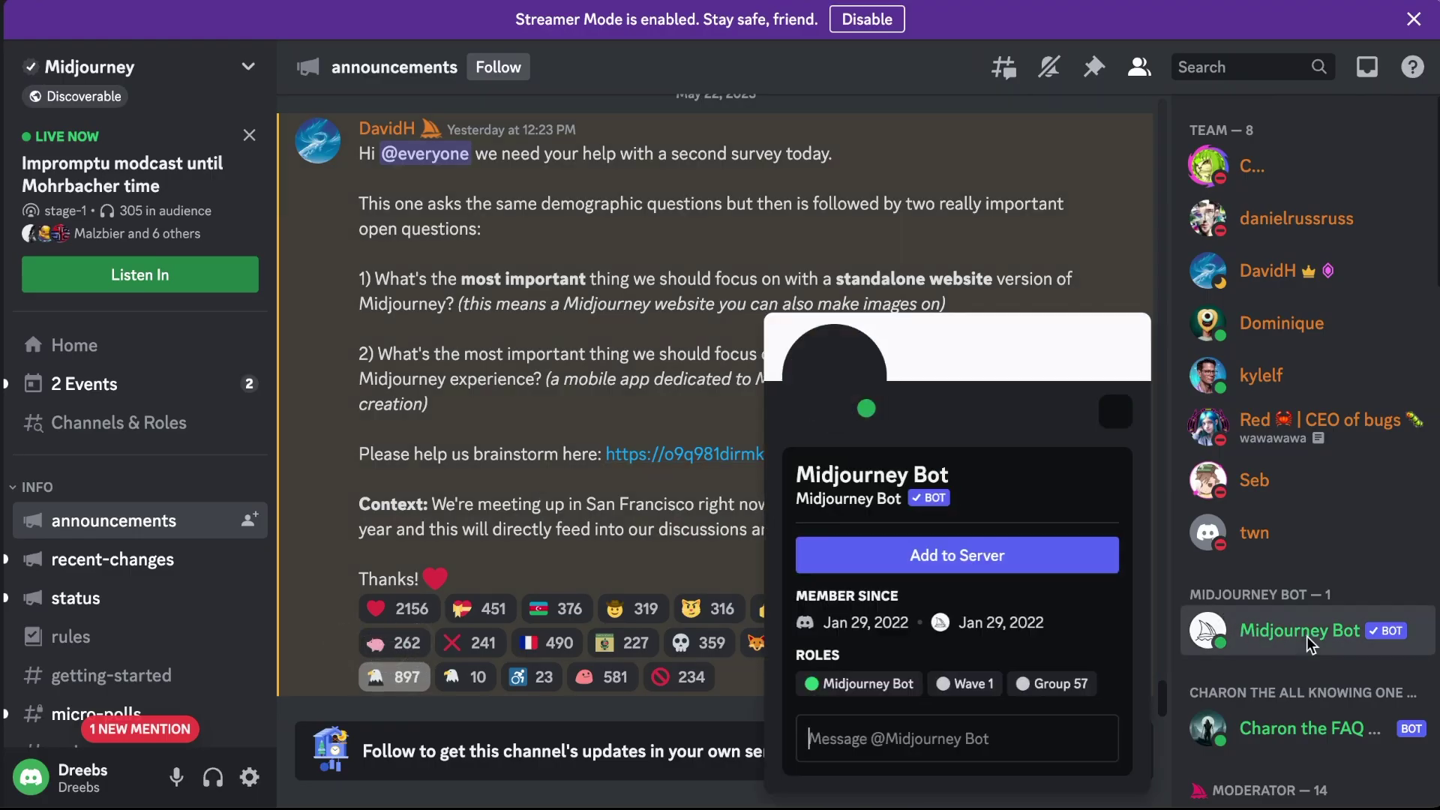
pyautogui.click(945, 571)
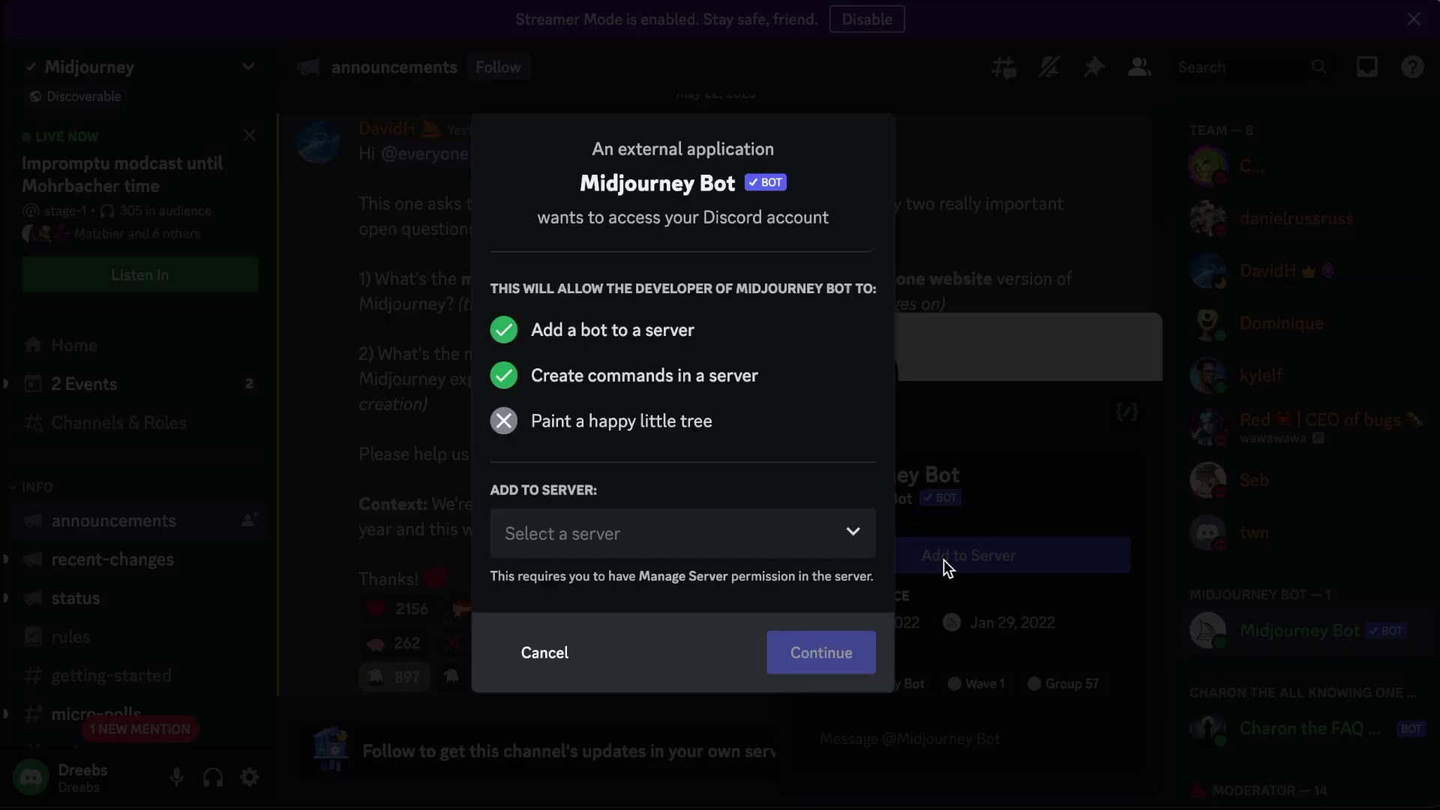
pyautogui.click(564, 534)
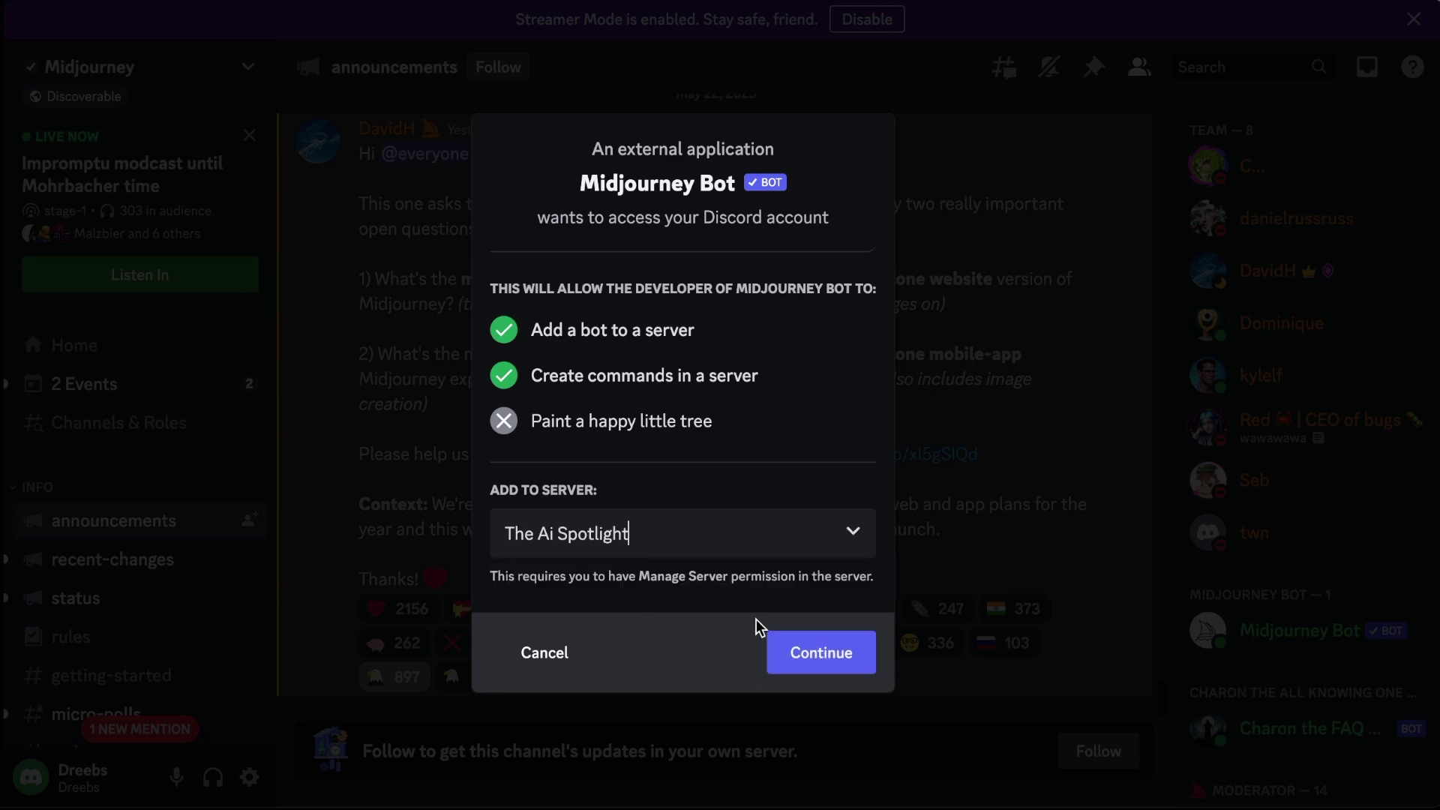
pyautogui.click(832, 659)
pyautogui.scroll(-2, 833, 659)
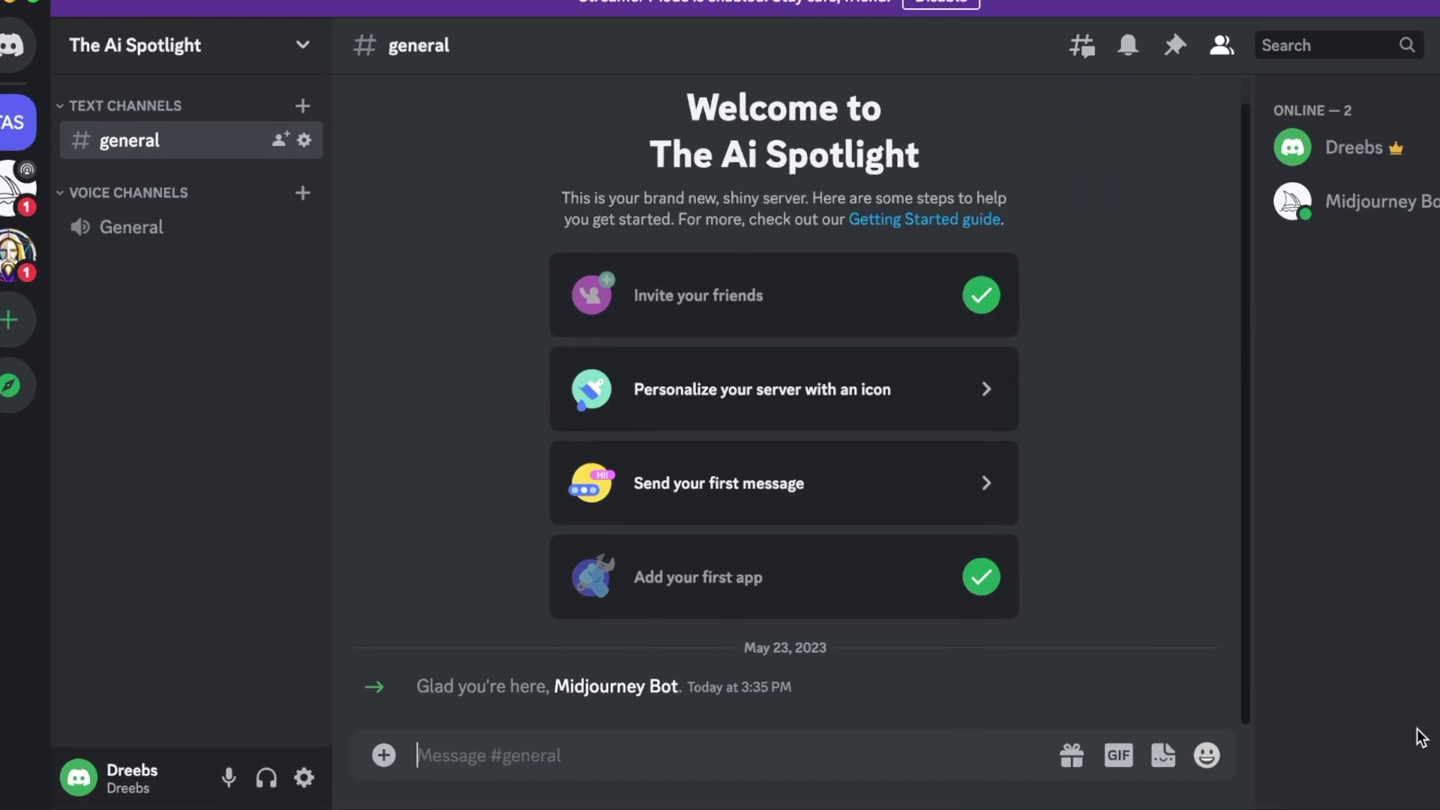
pyautogui.write('/settin')
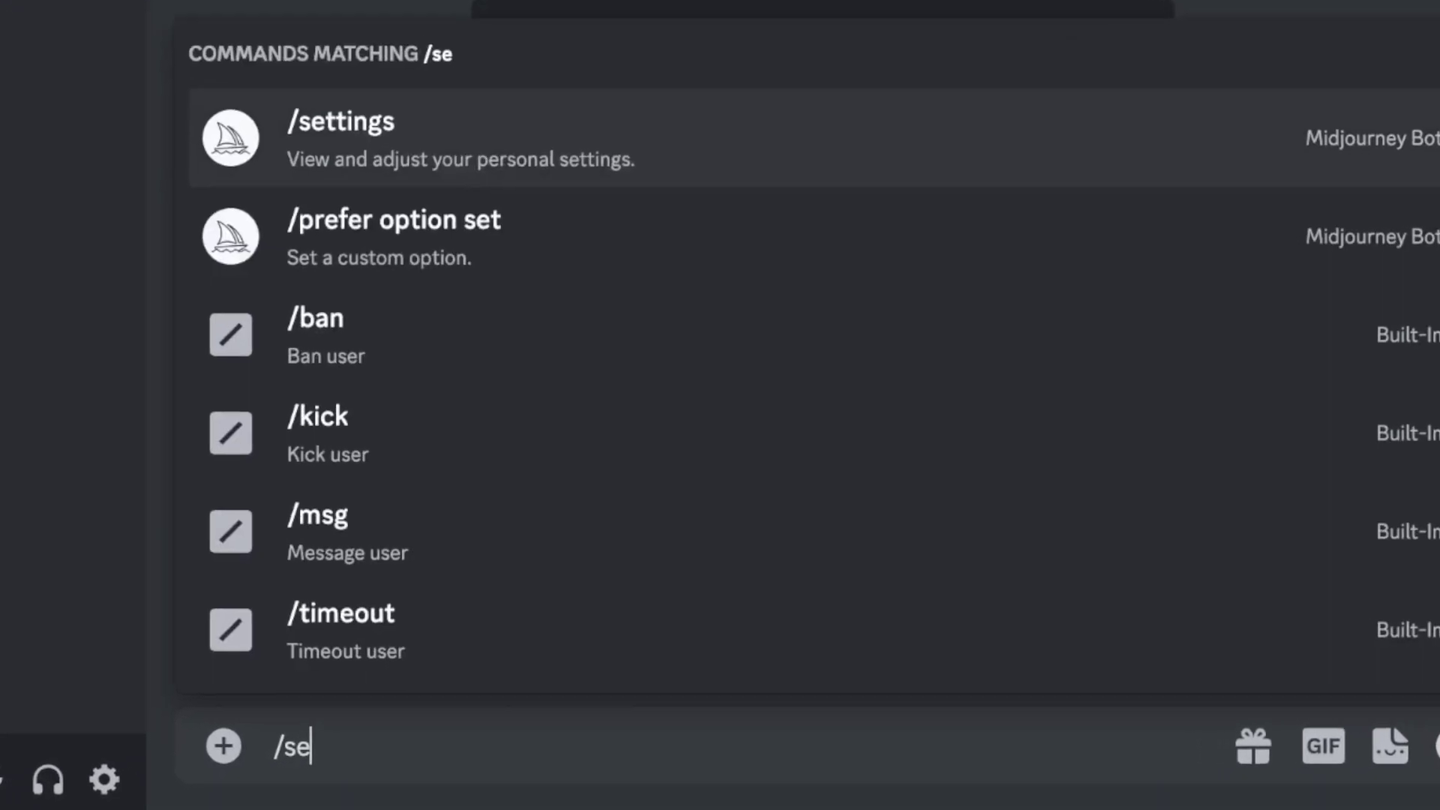
pyautogui.press('Return')
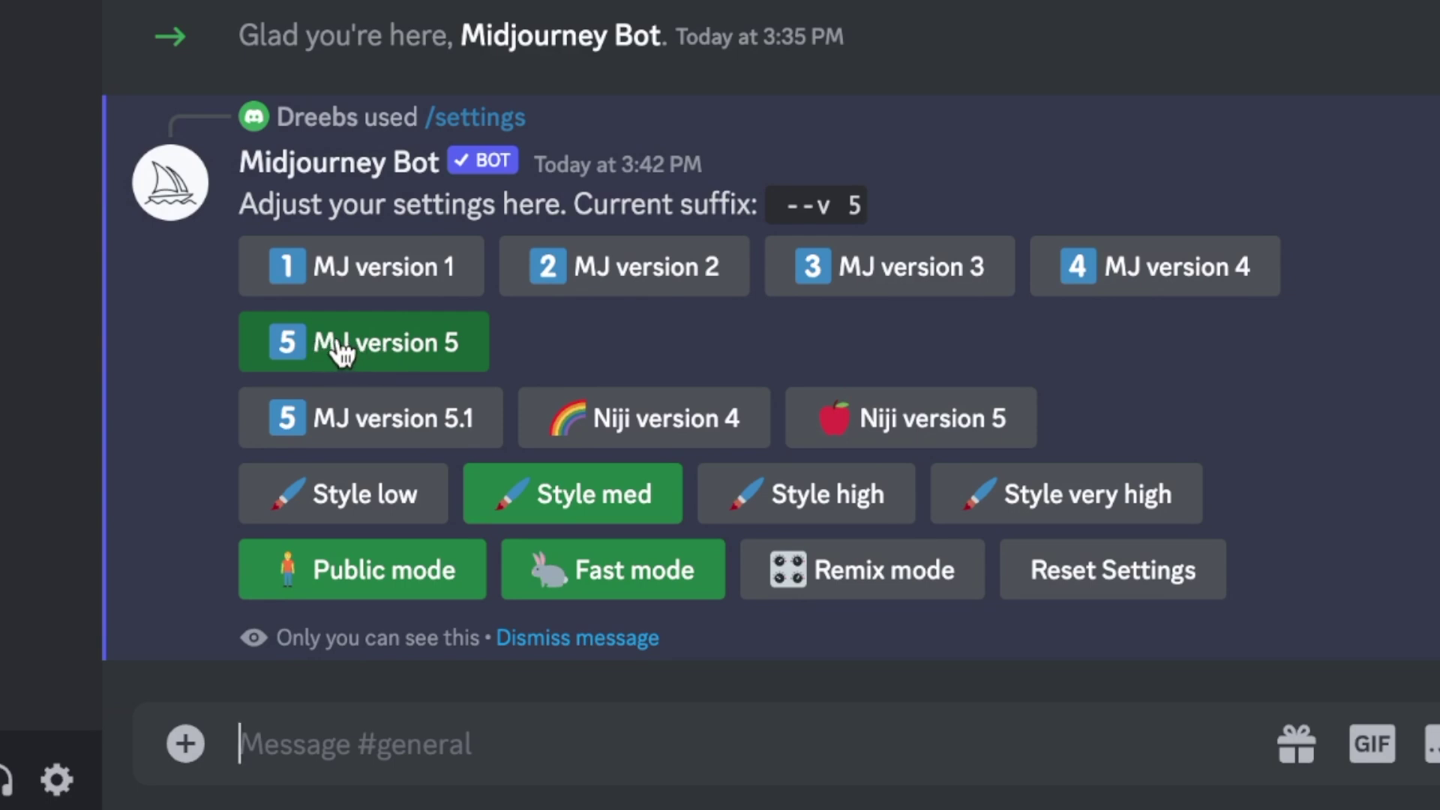
pyautogui.click(568, 641)
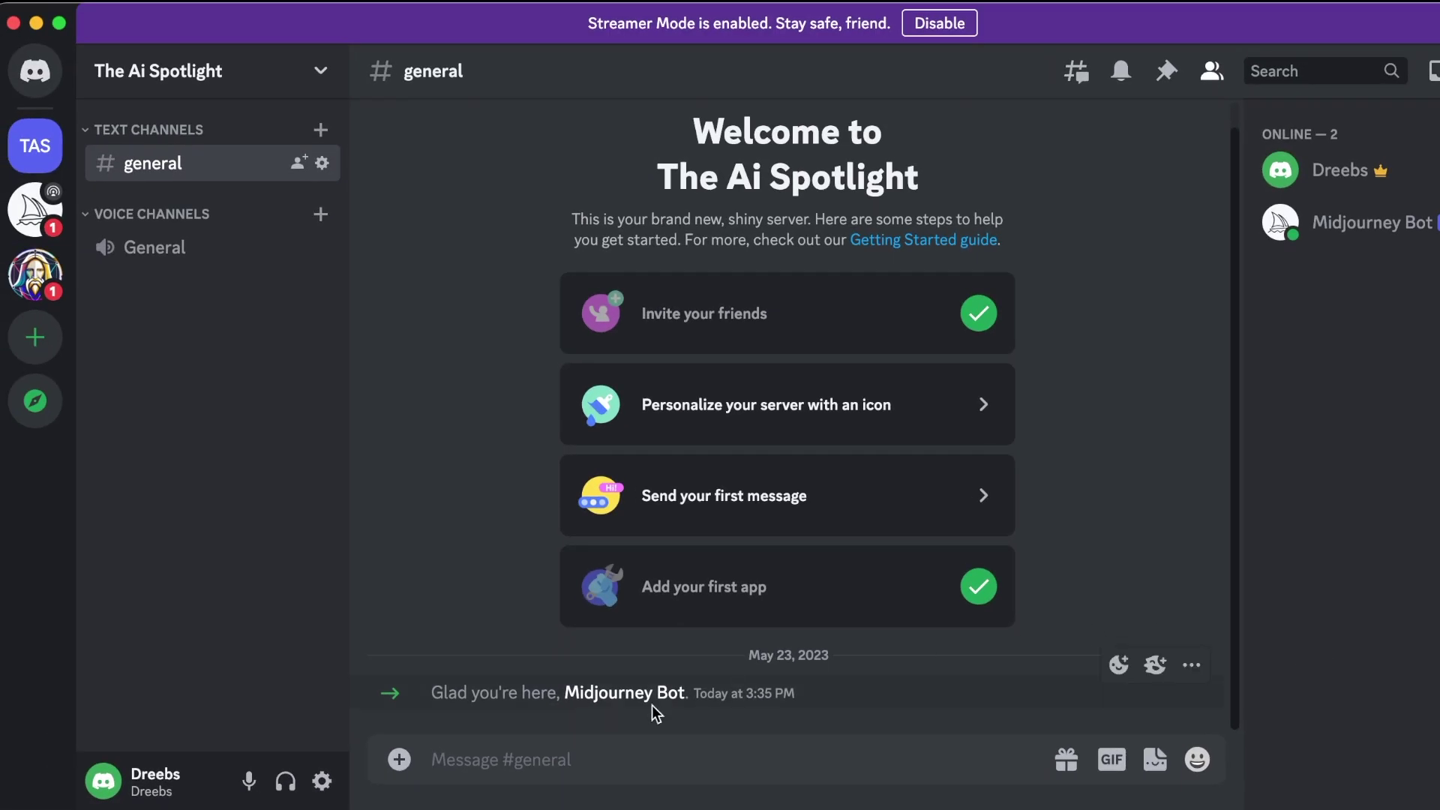
# Send the /imagine prompt 'a field of beautiful flowers --tile' to the Midjourney Bot
pyautogui.click(443, 759)
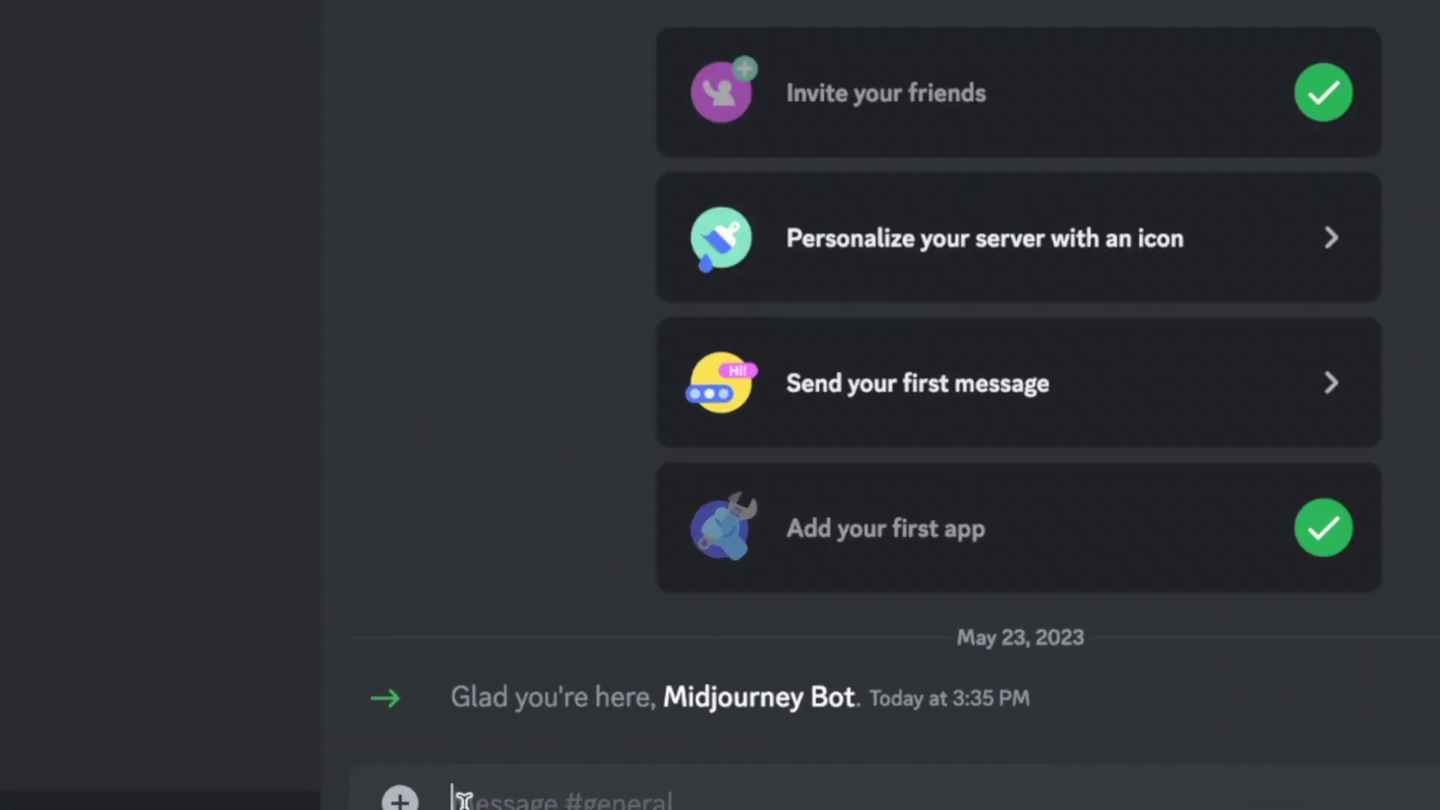
pyautogui.write('/')
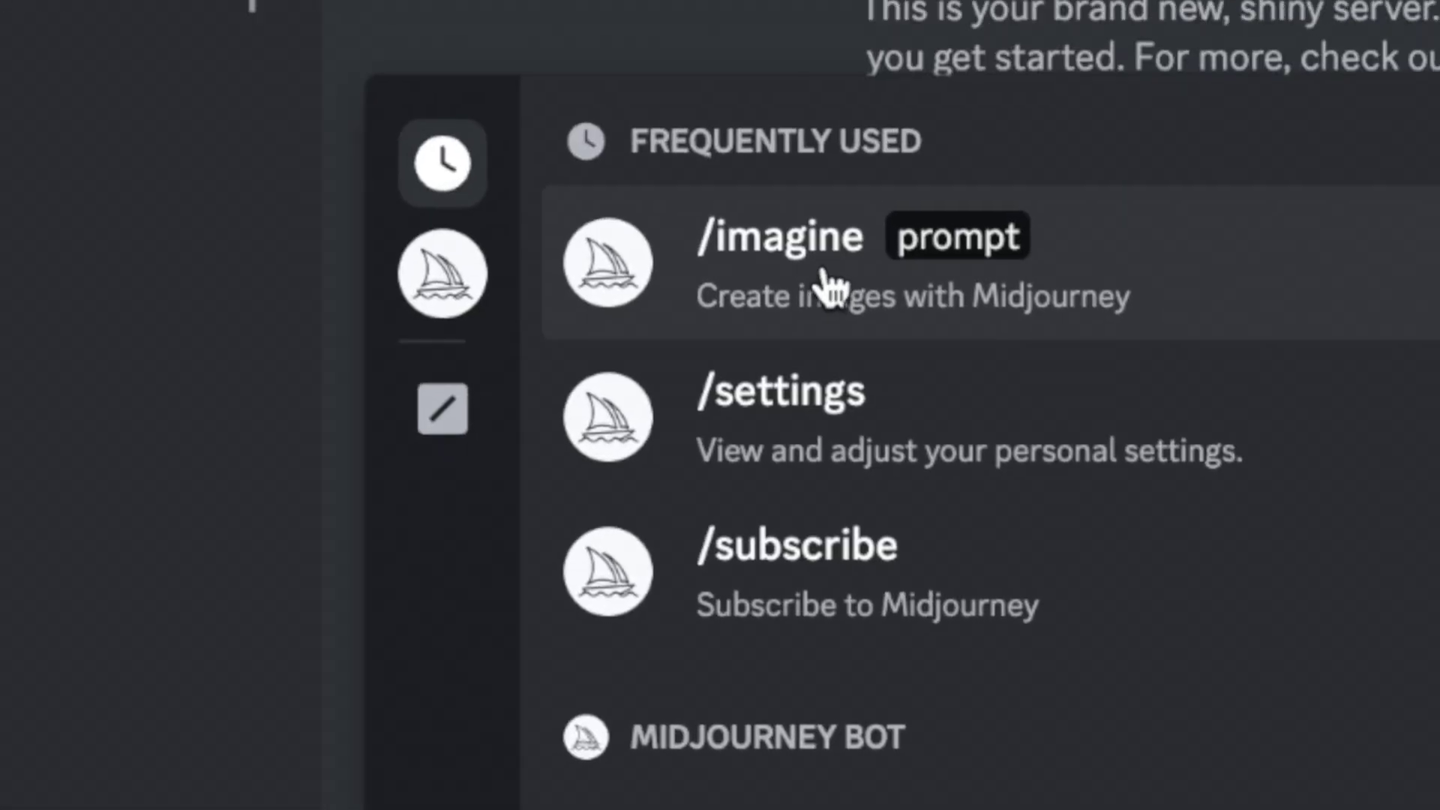
pyautogui.click(825, 285)
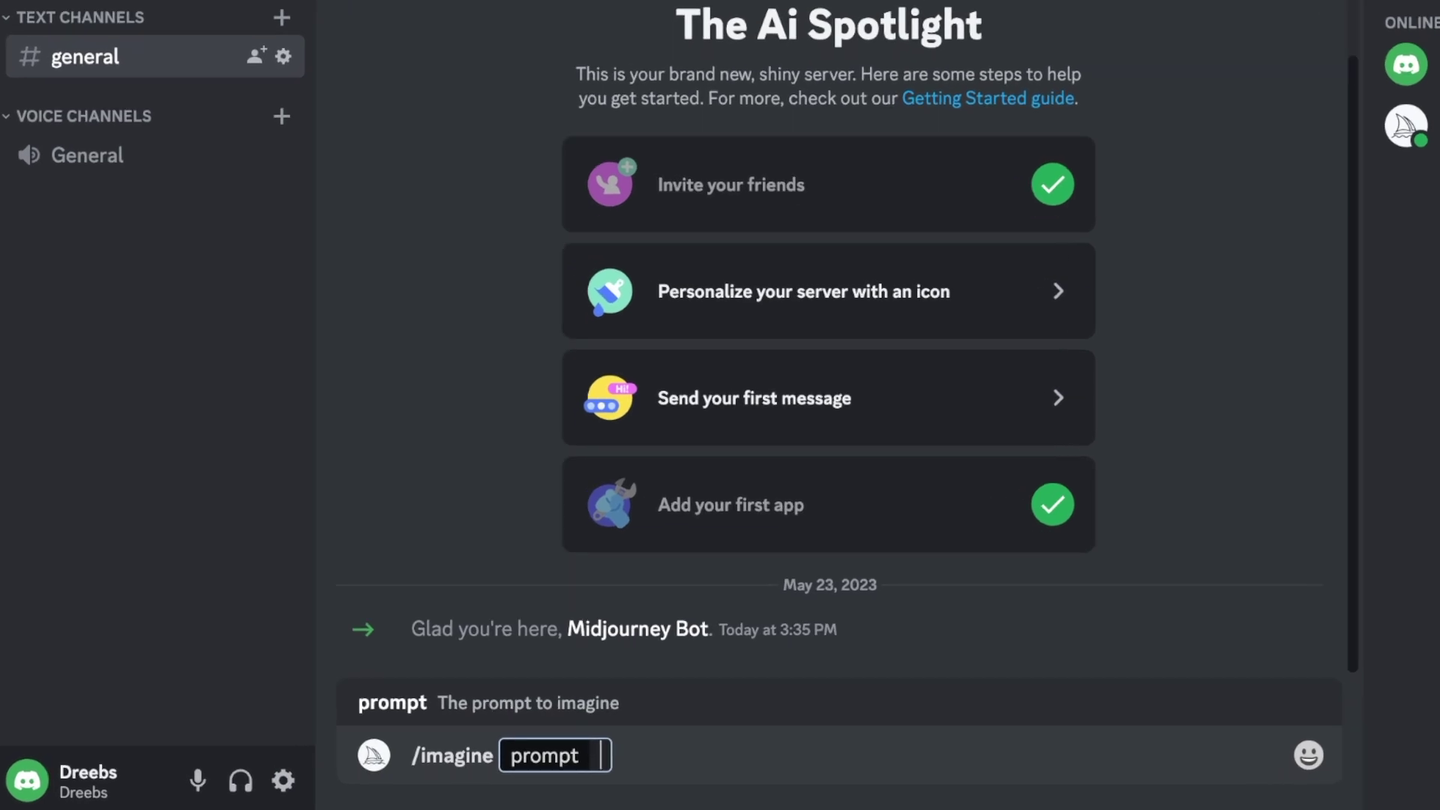
pyautogui.write('a field of beau')
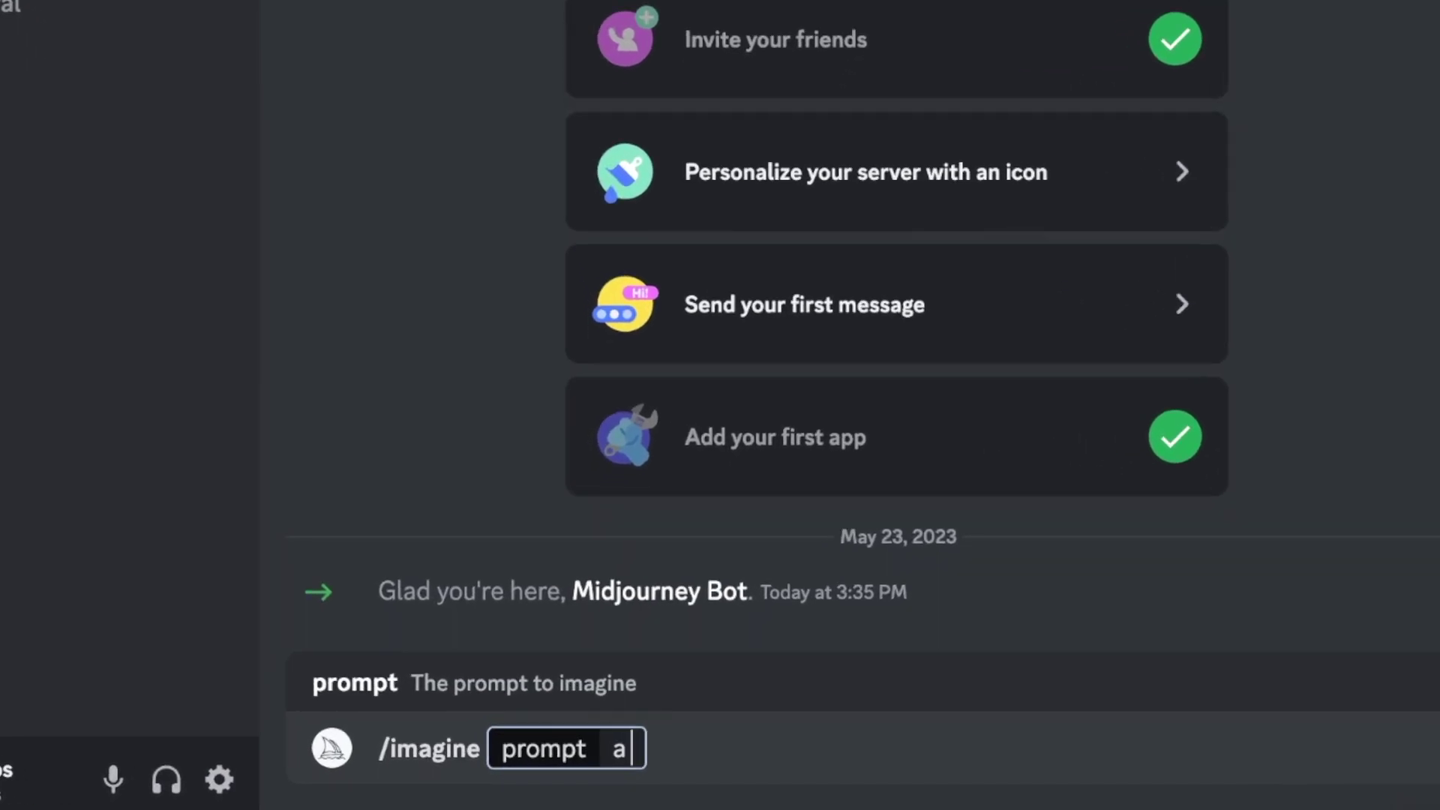
pyautogui.write('tiful flowers')
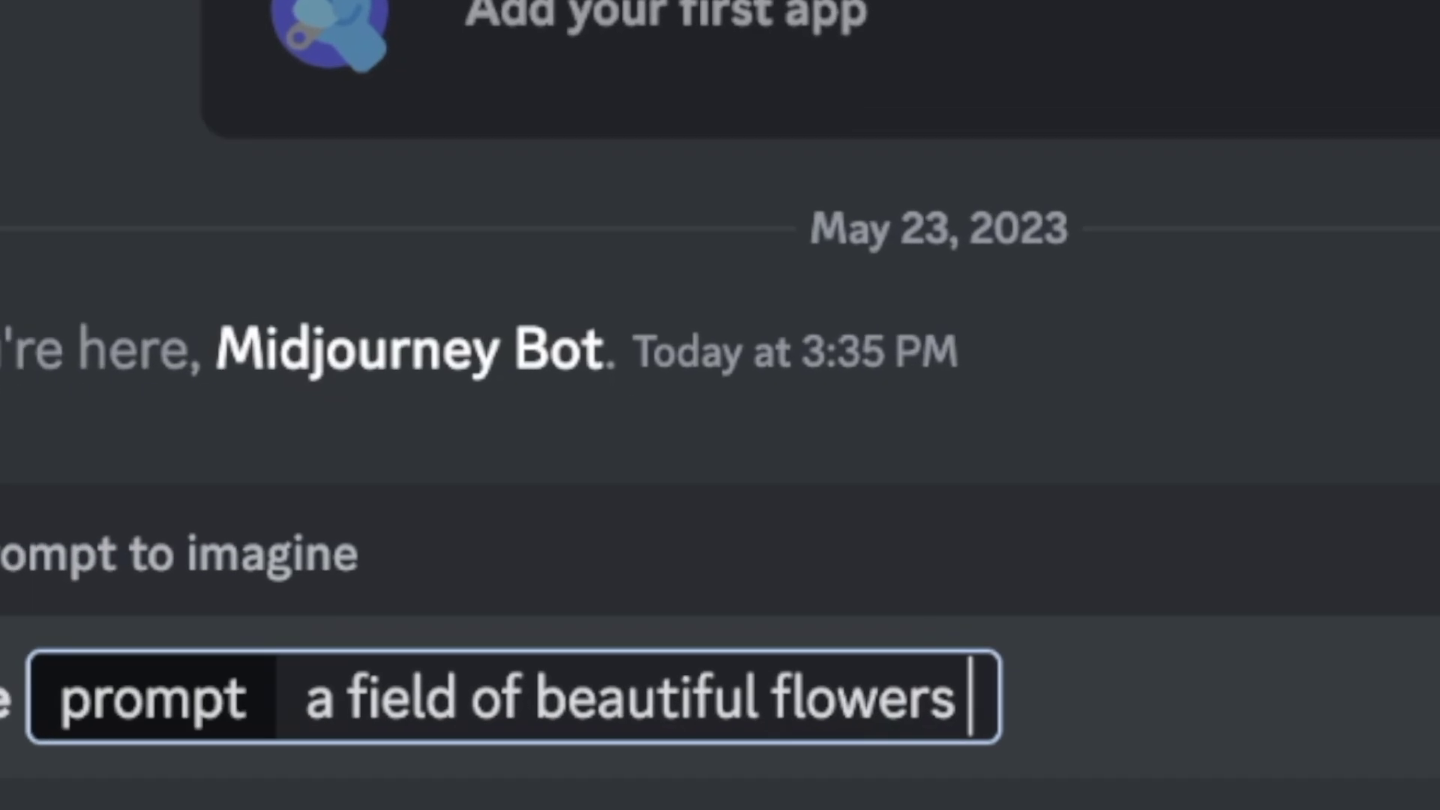
pyautogui.write('--tile')
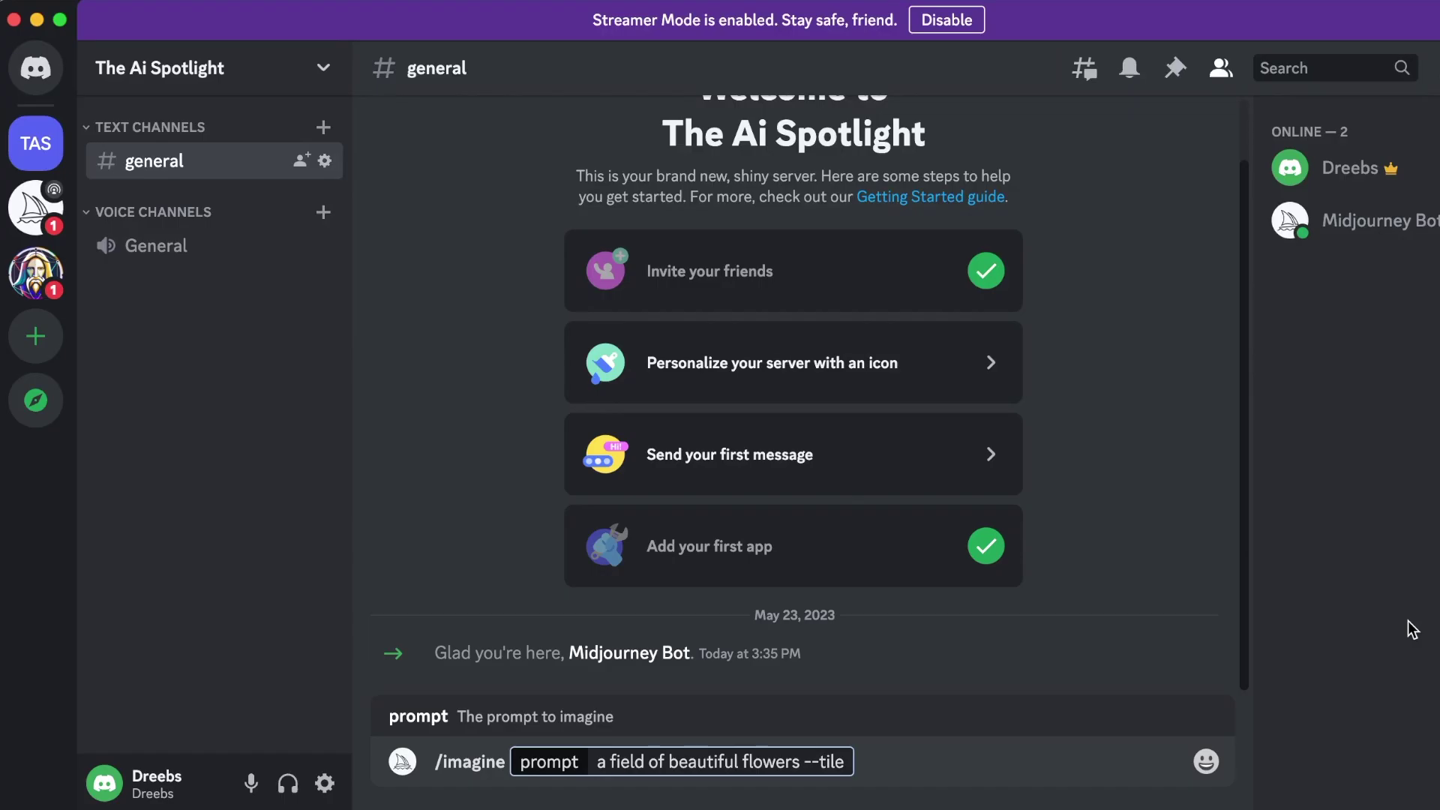
pyautogui.press('Return')
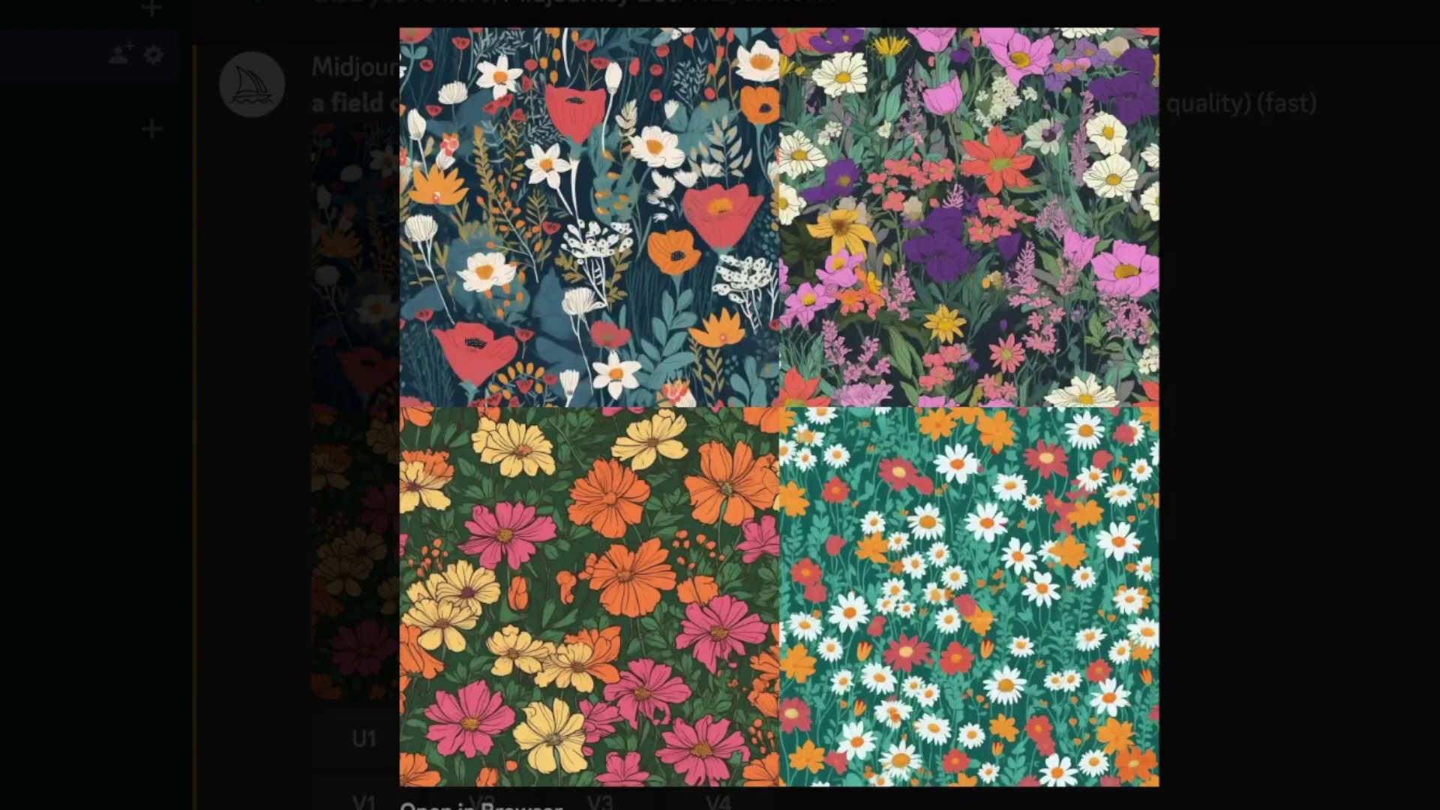
# Close the grid preview and upscale the second flower tile with U2
pyautogui.click(354, 762)
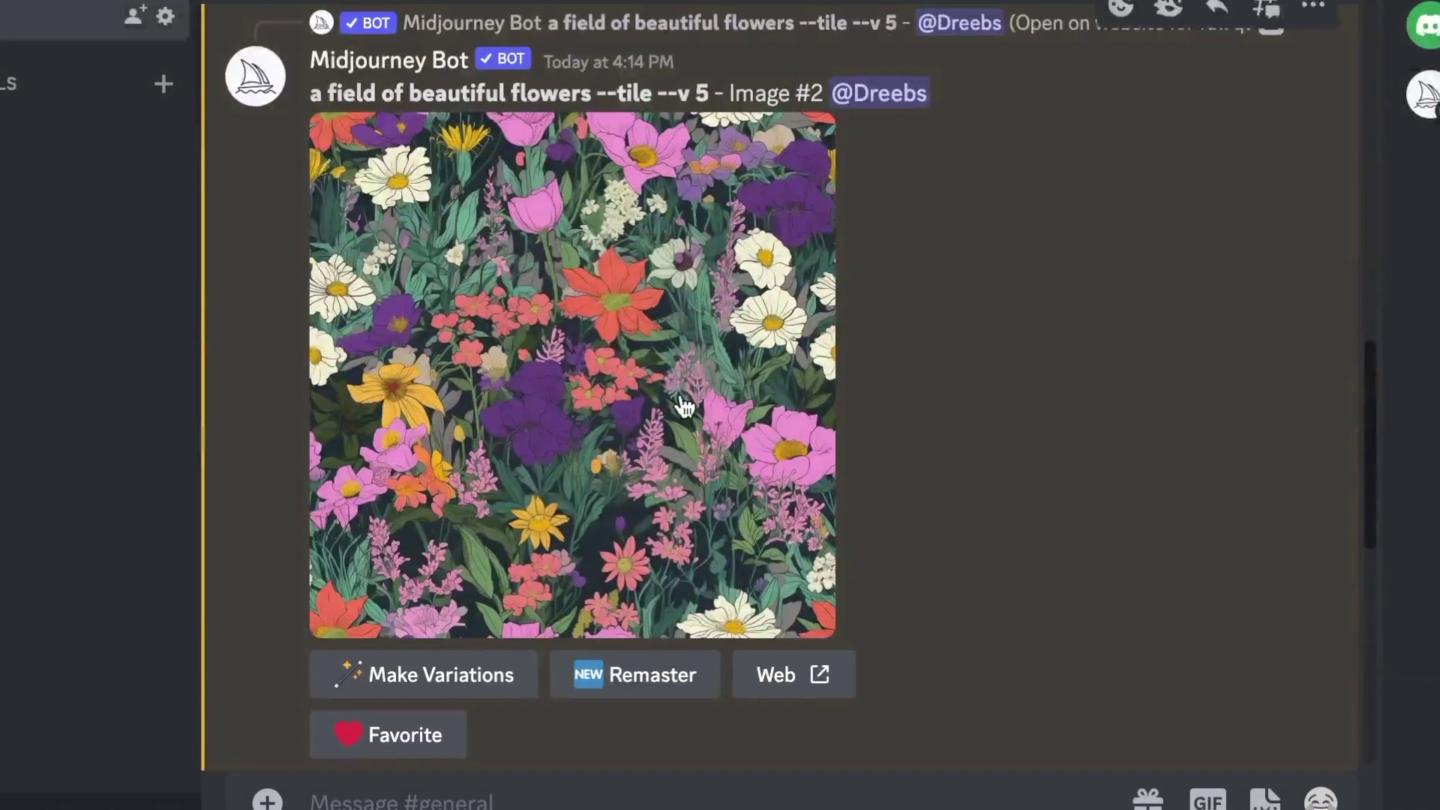
pyautogui.click(681, 402)
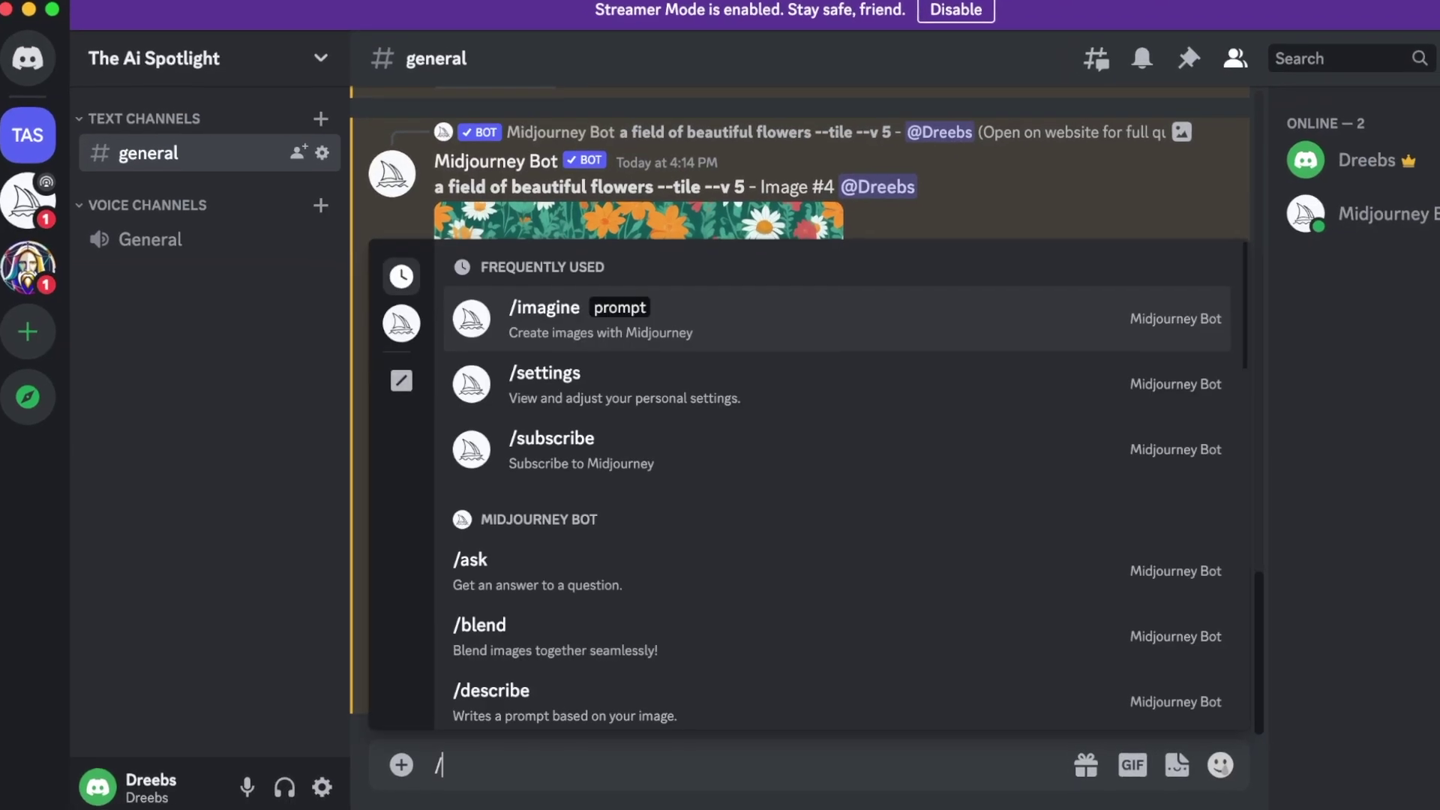
# Run /settings, try Style low then Style very high, and select MJ version 5
pyautogui.press('Return')
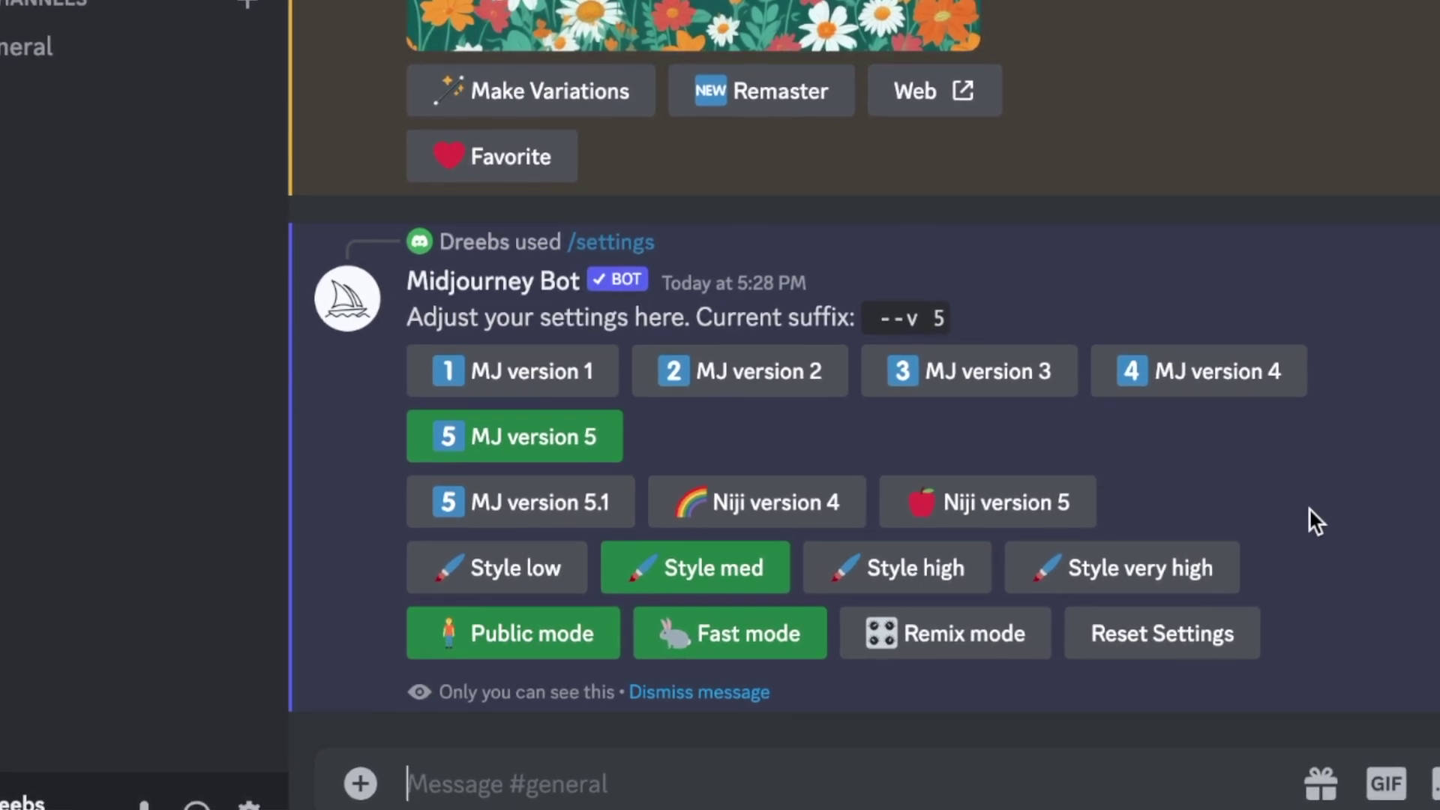
pyautogui.click(508, 595)
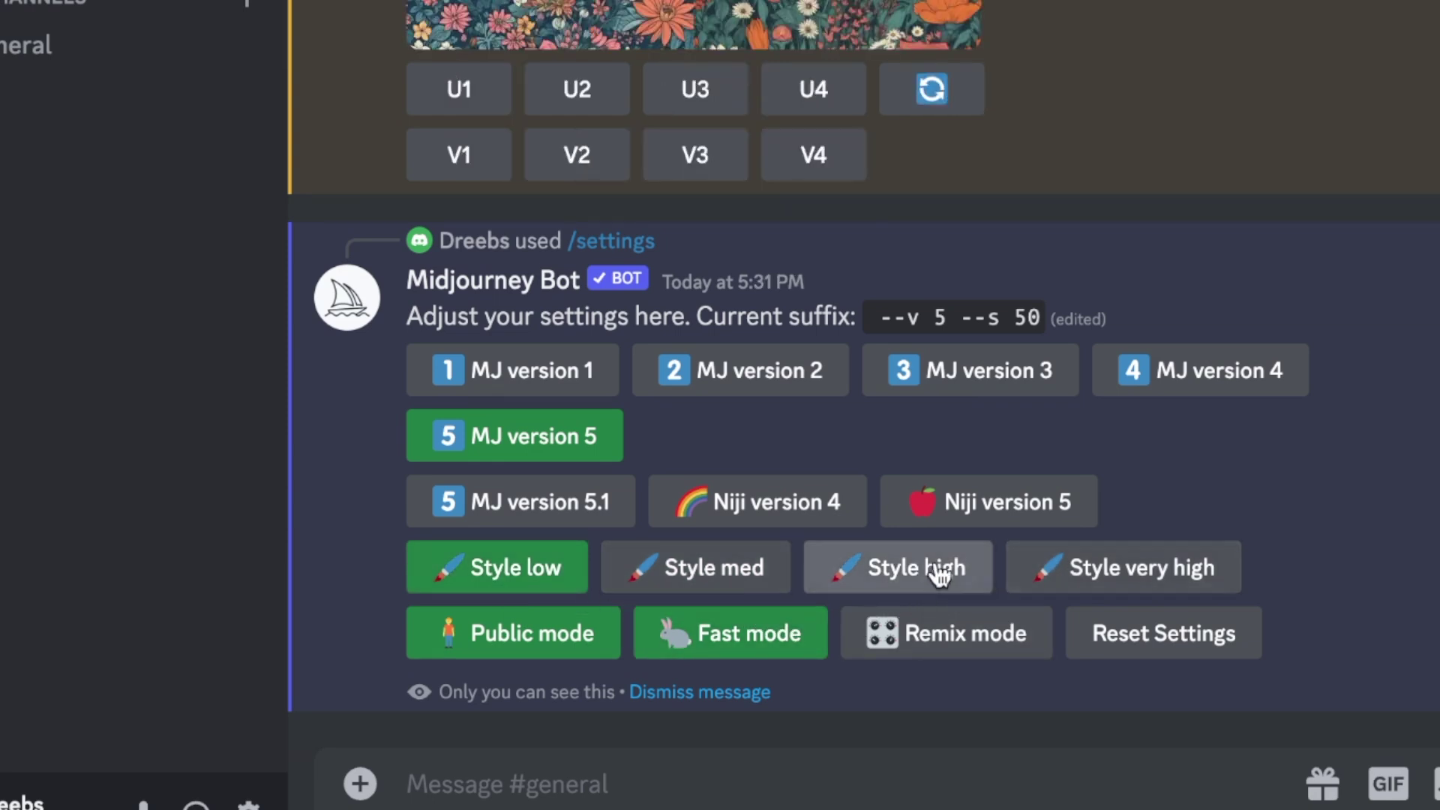
pyautogui.click(1087, 578)
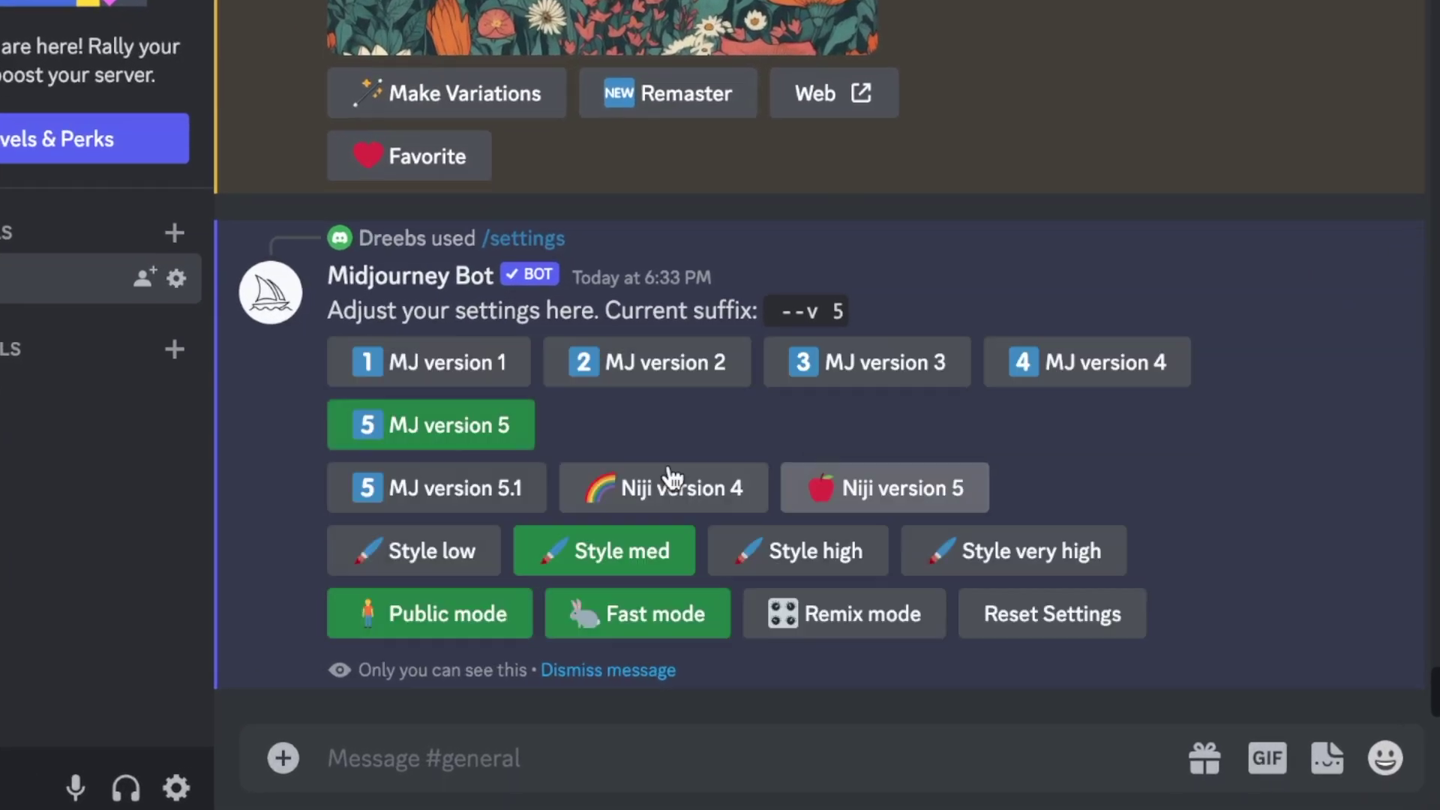
pyautogui.click(495, 434)
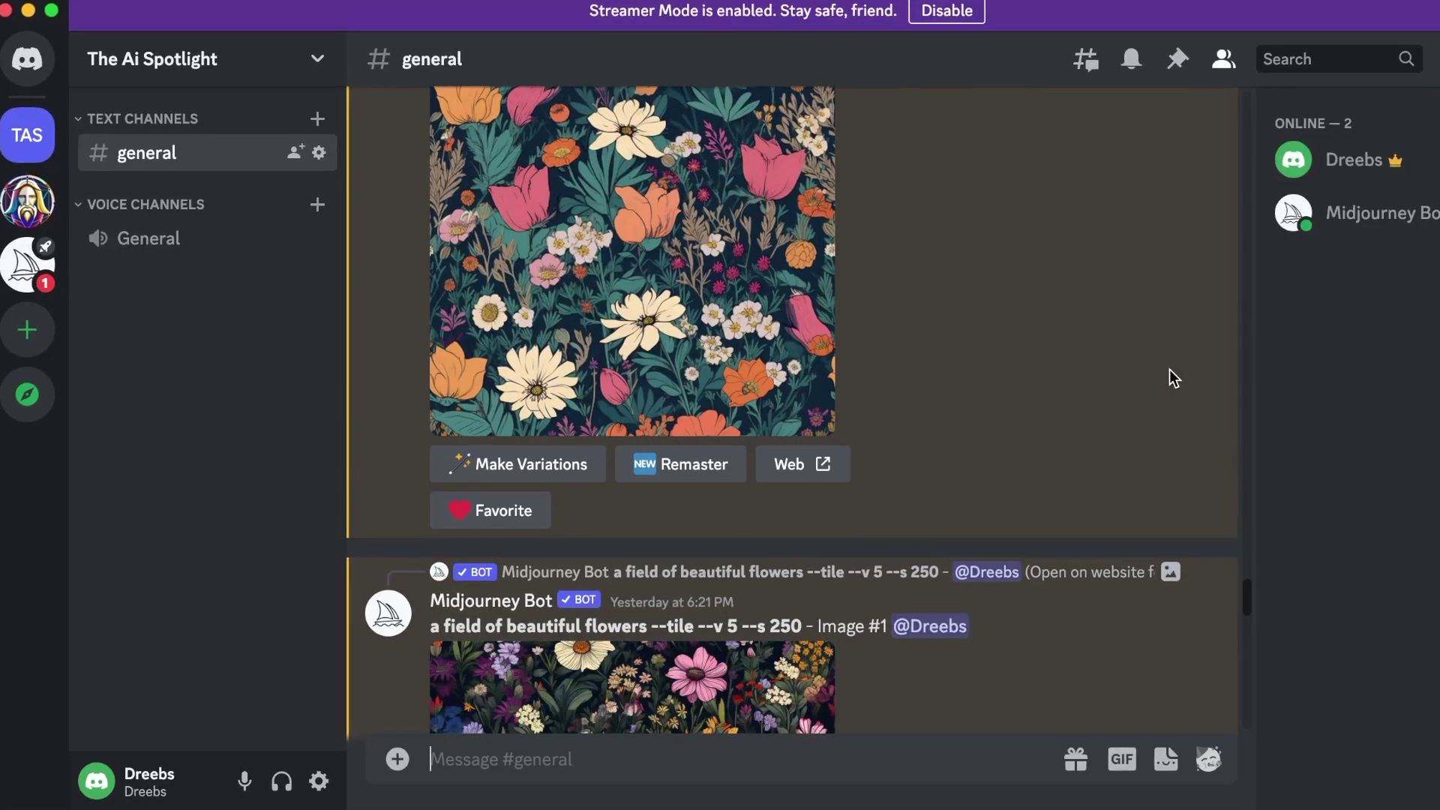
pyautogui.scroll(-5, 1169, 369)
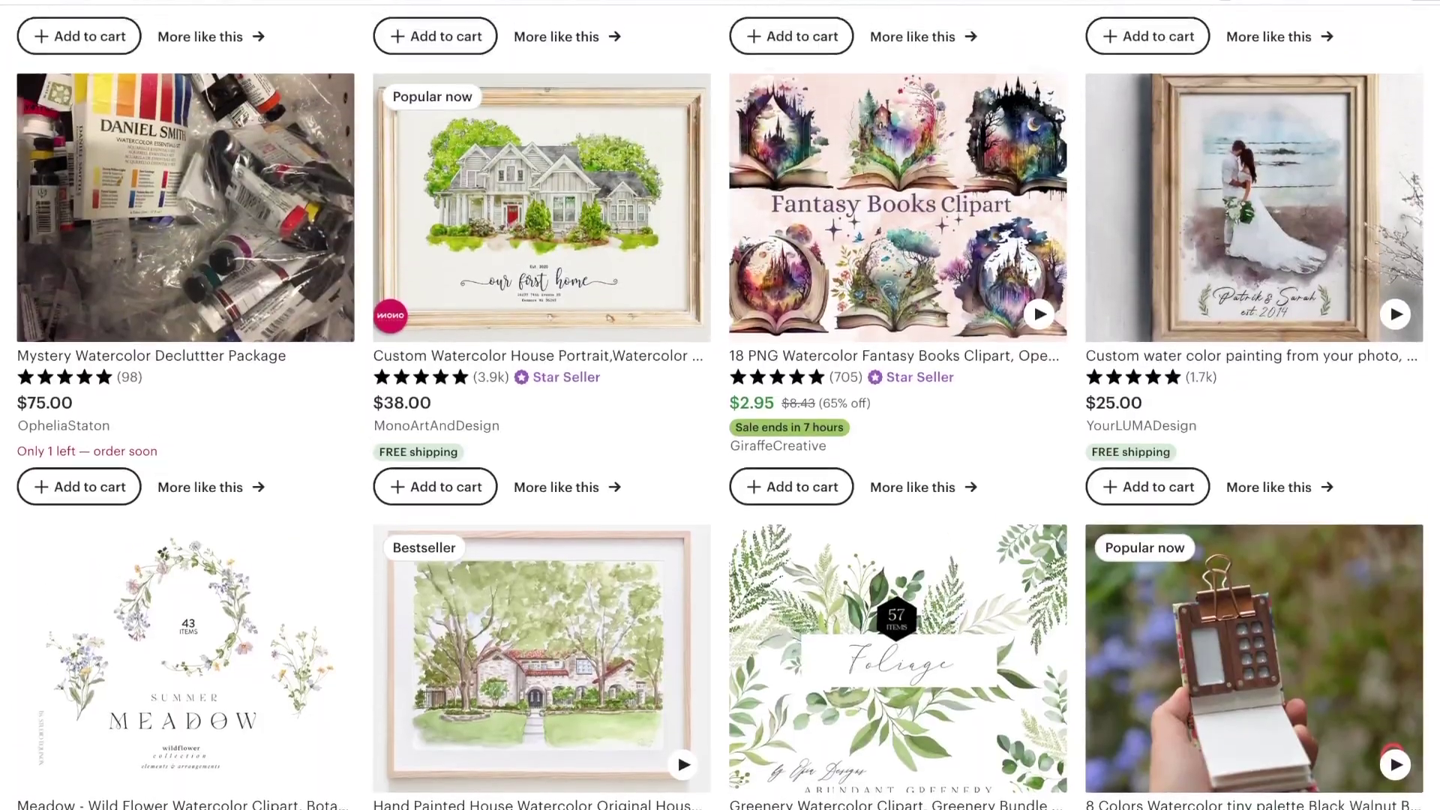
pyautogui.scroll(4, 720, 405)
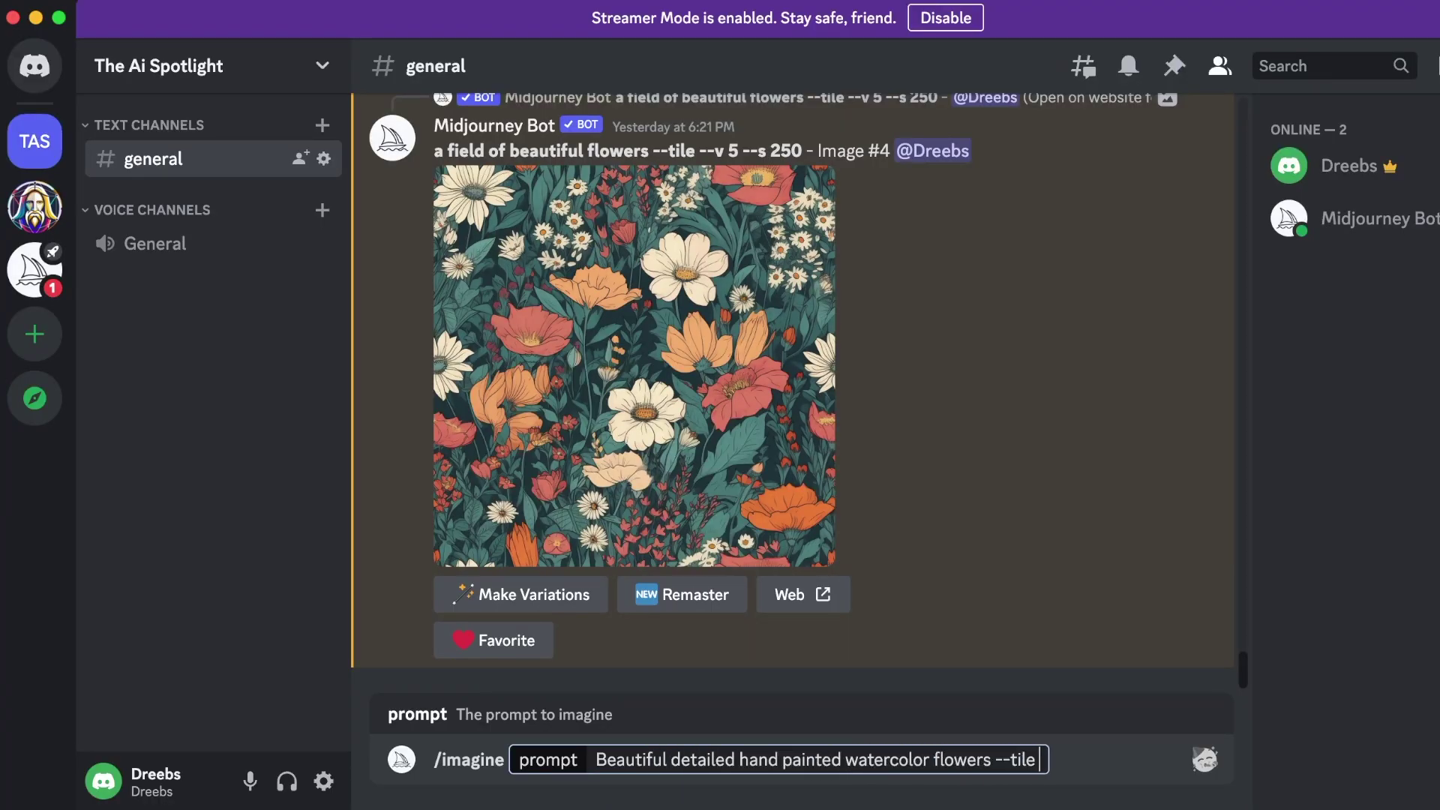
# Send the hand painted watercolor flowers --tile prompt and re-roll for four new tiles
pyautogui.press('Return')
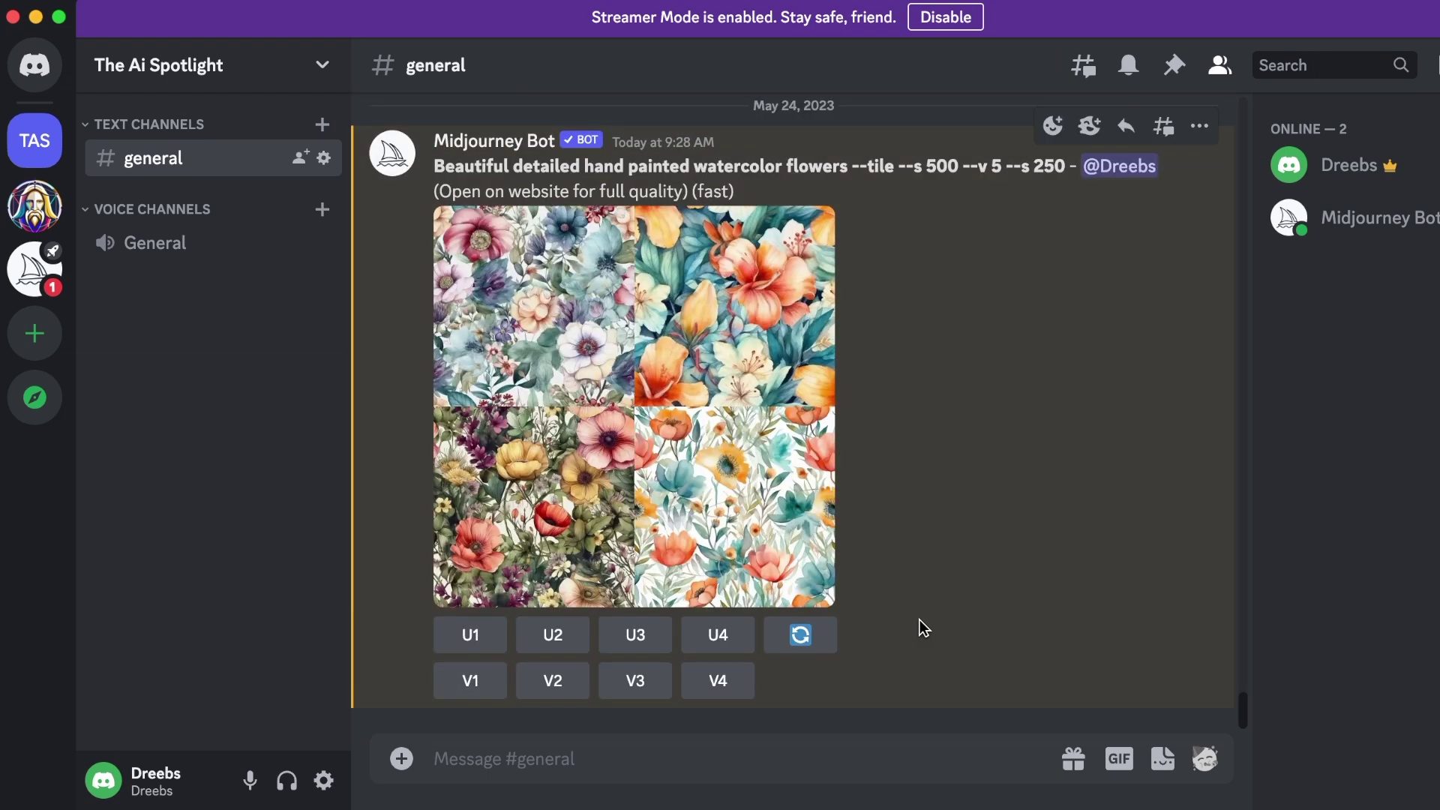
pyautogui.click(798, 645)
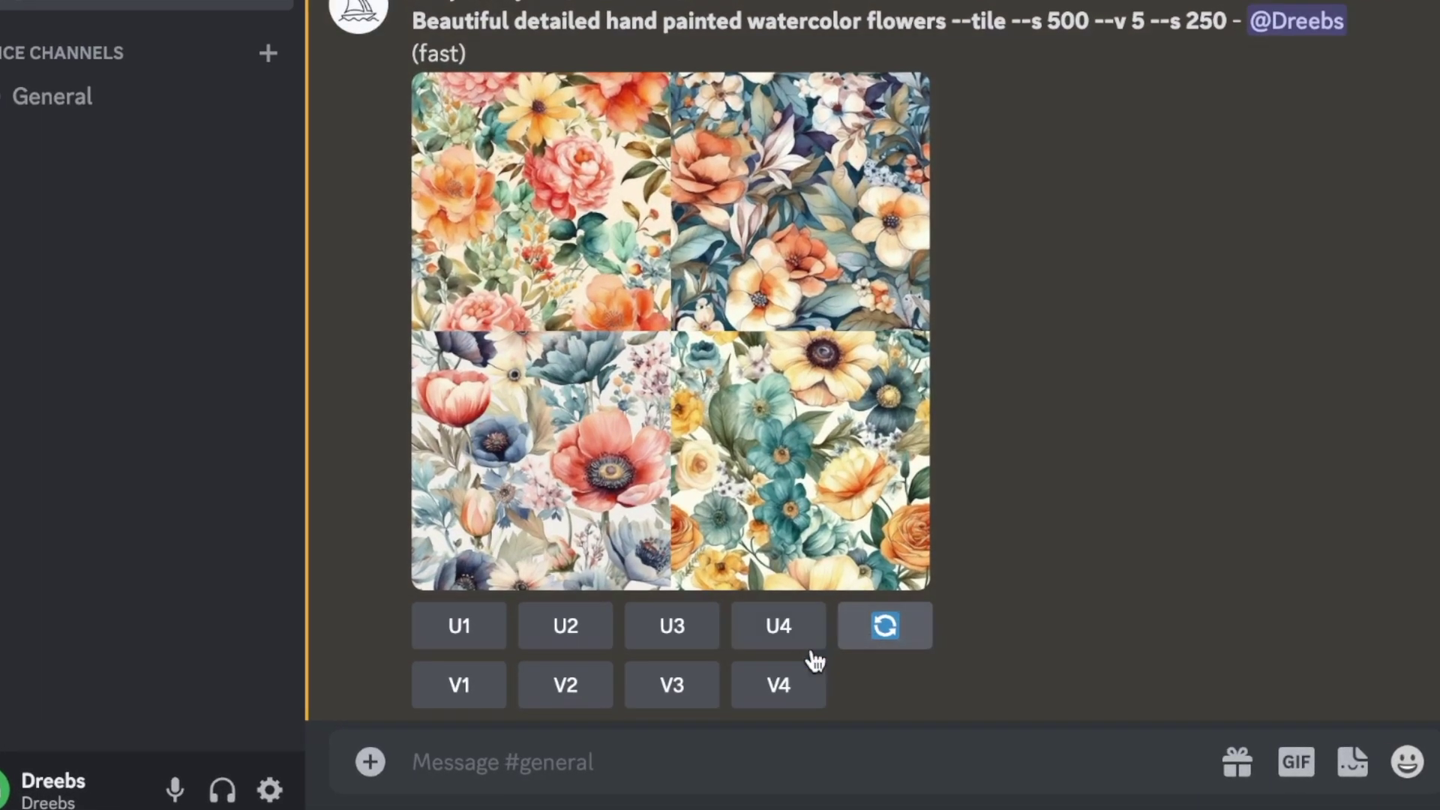
# Upscale the bottom-right watercolour tile (U4) and save the full-size image as 0_3.png in Downloads
pyautogui.click(725, 653)
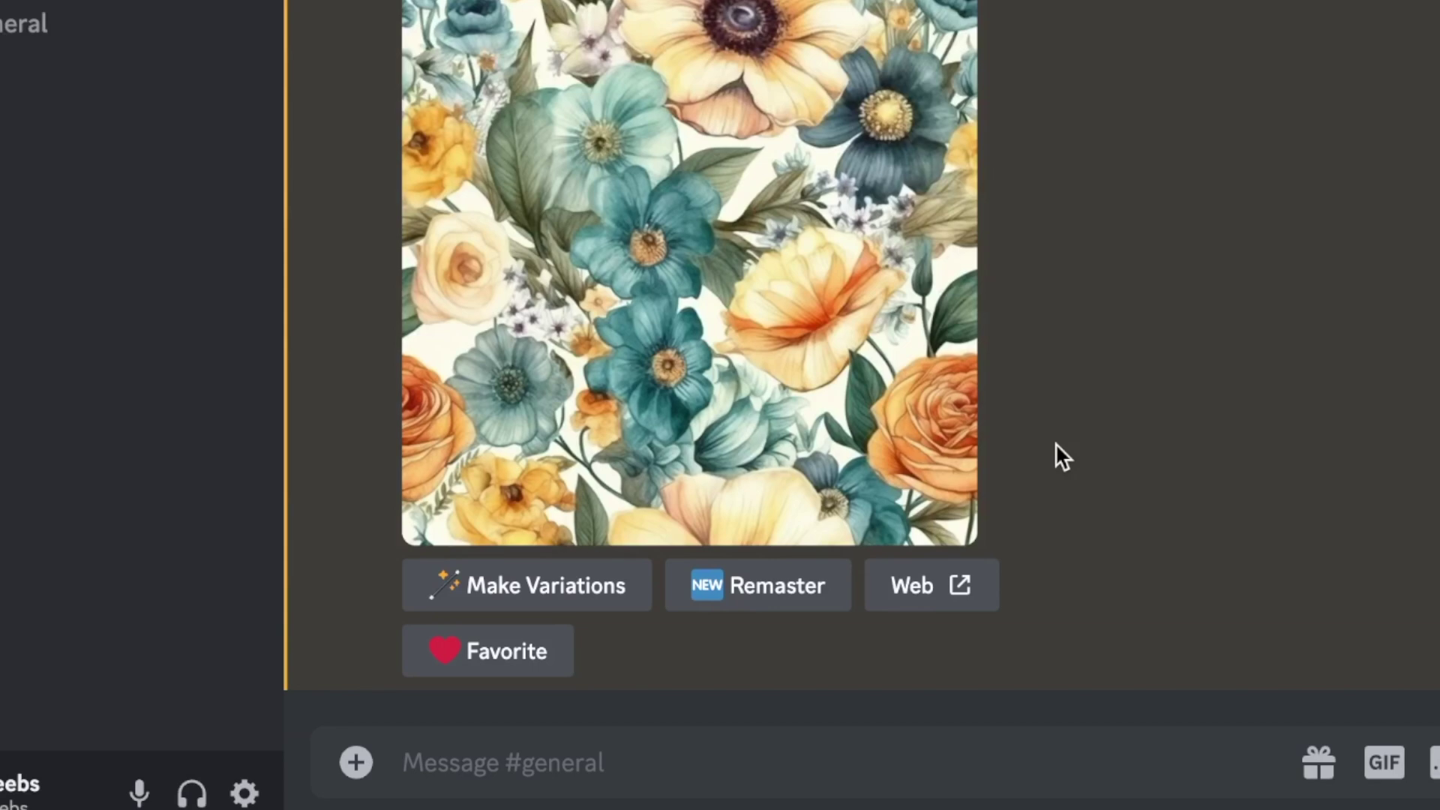
pyautogui.click(926, 585)
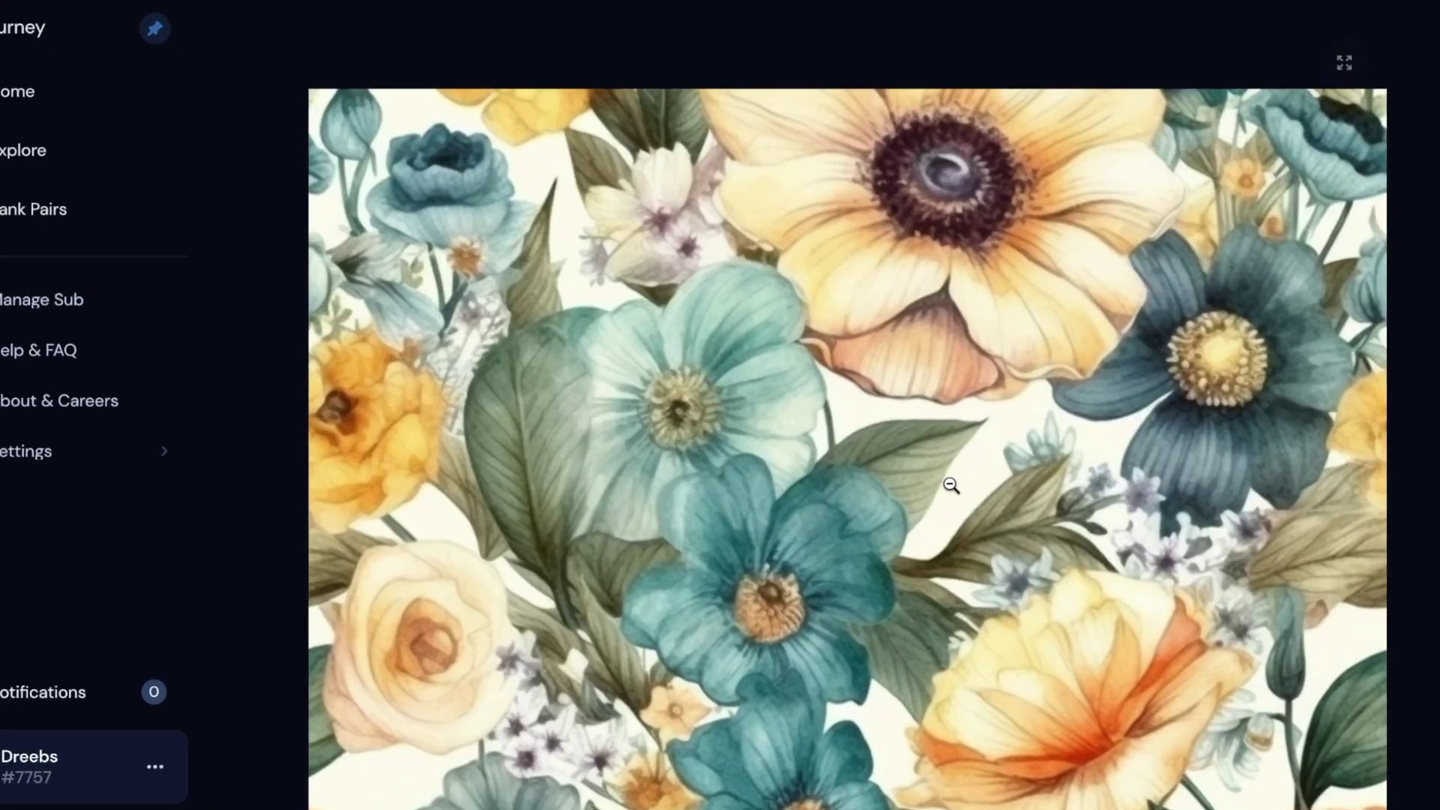
pyautogui.rightClick(954, 486)
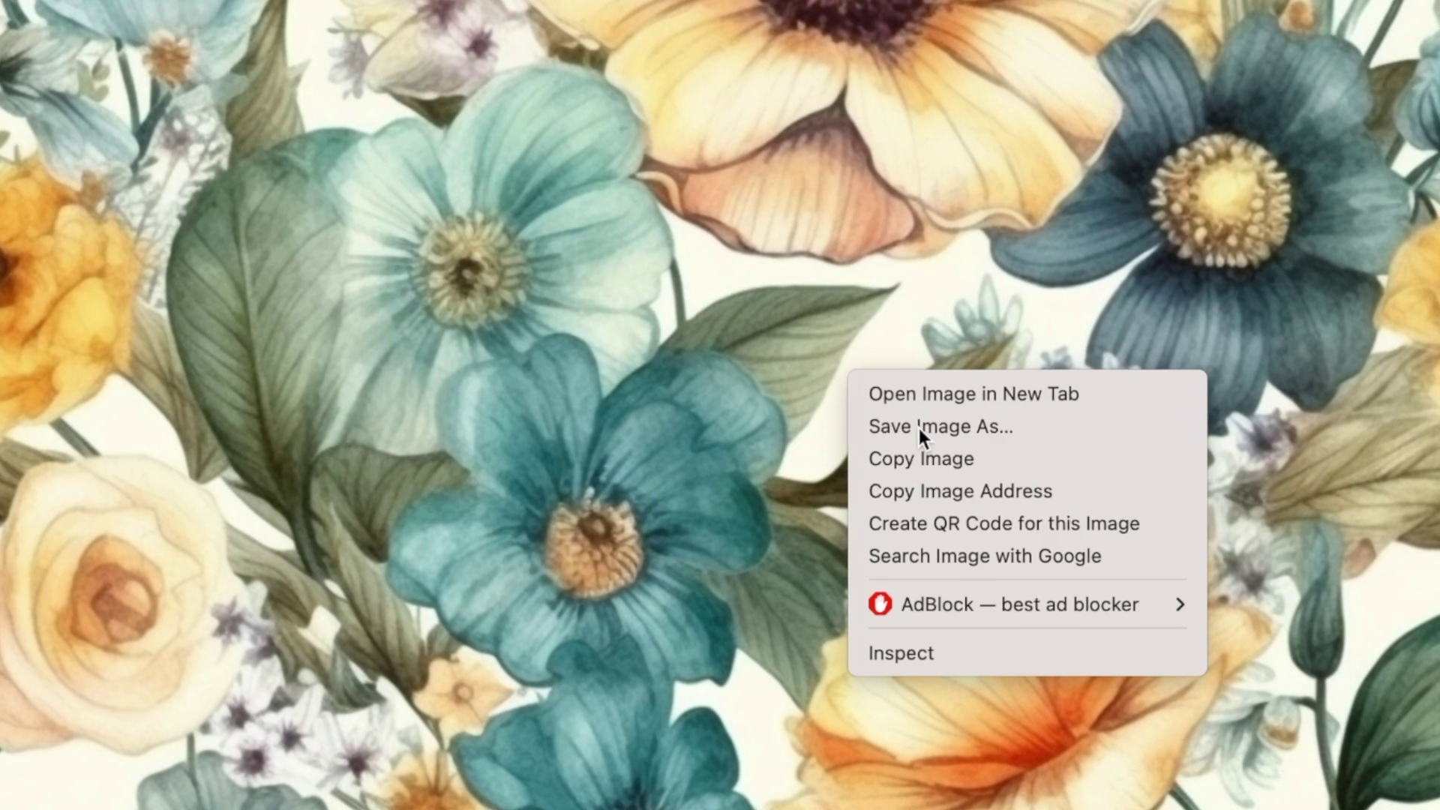
pyautogui.click(917, 424)
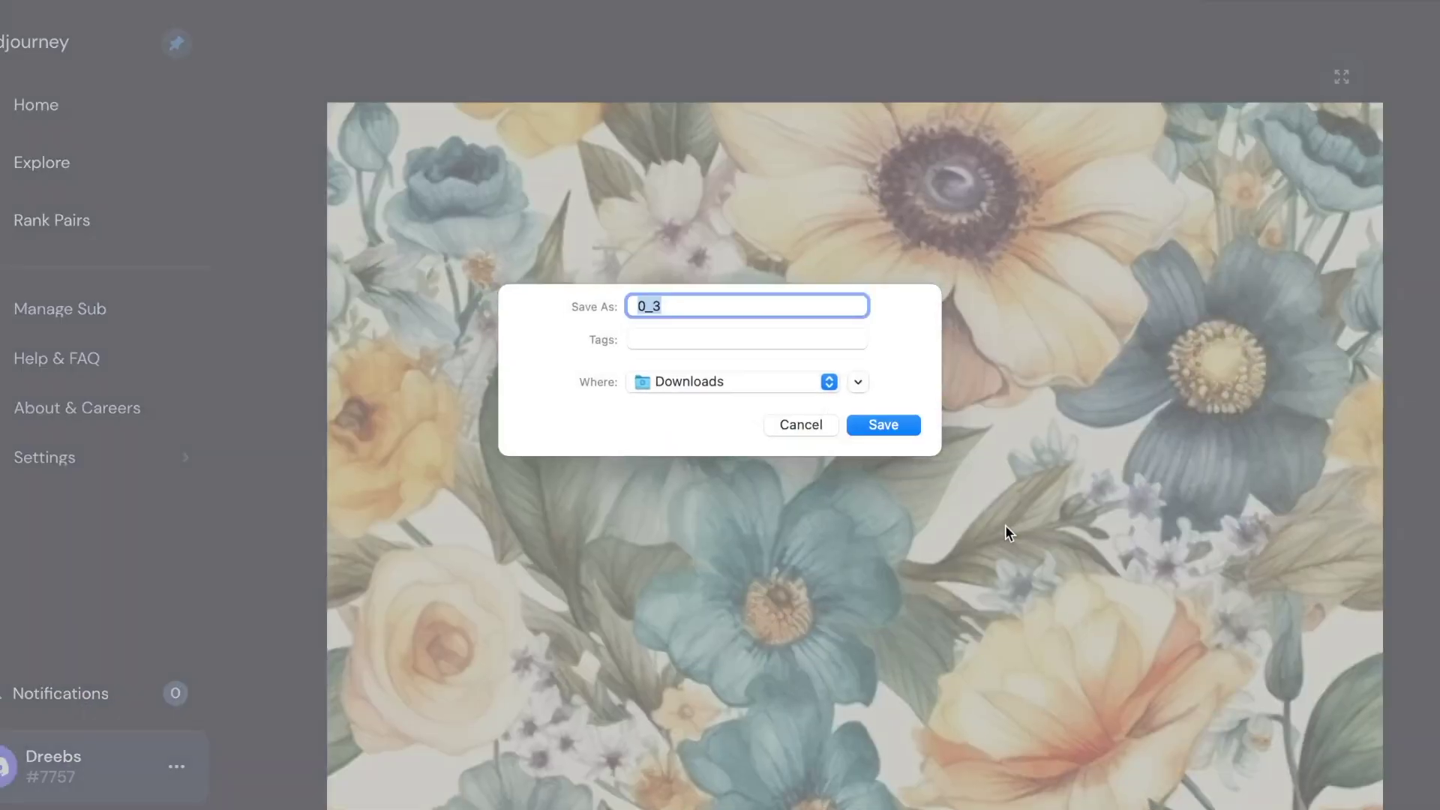
pyautogui.press('Return')
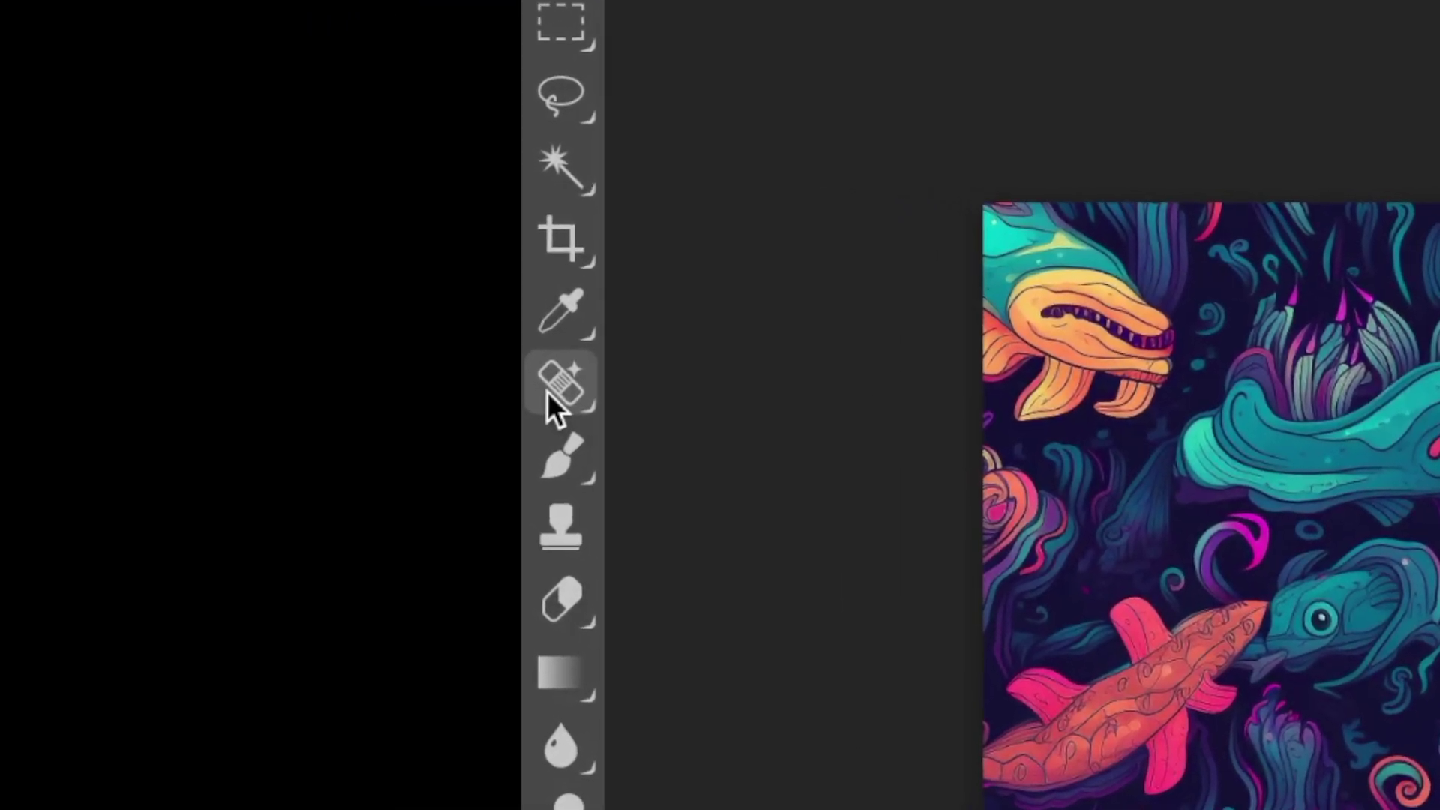
# Spot-heal the glowing creatures pattern with the healing brush enlarged to 21 px
pyautogui.click(227, 350)
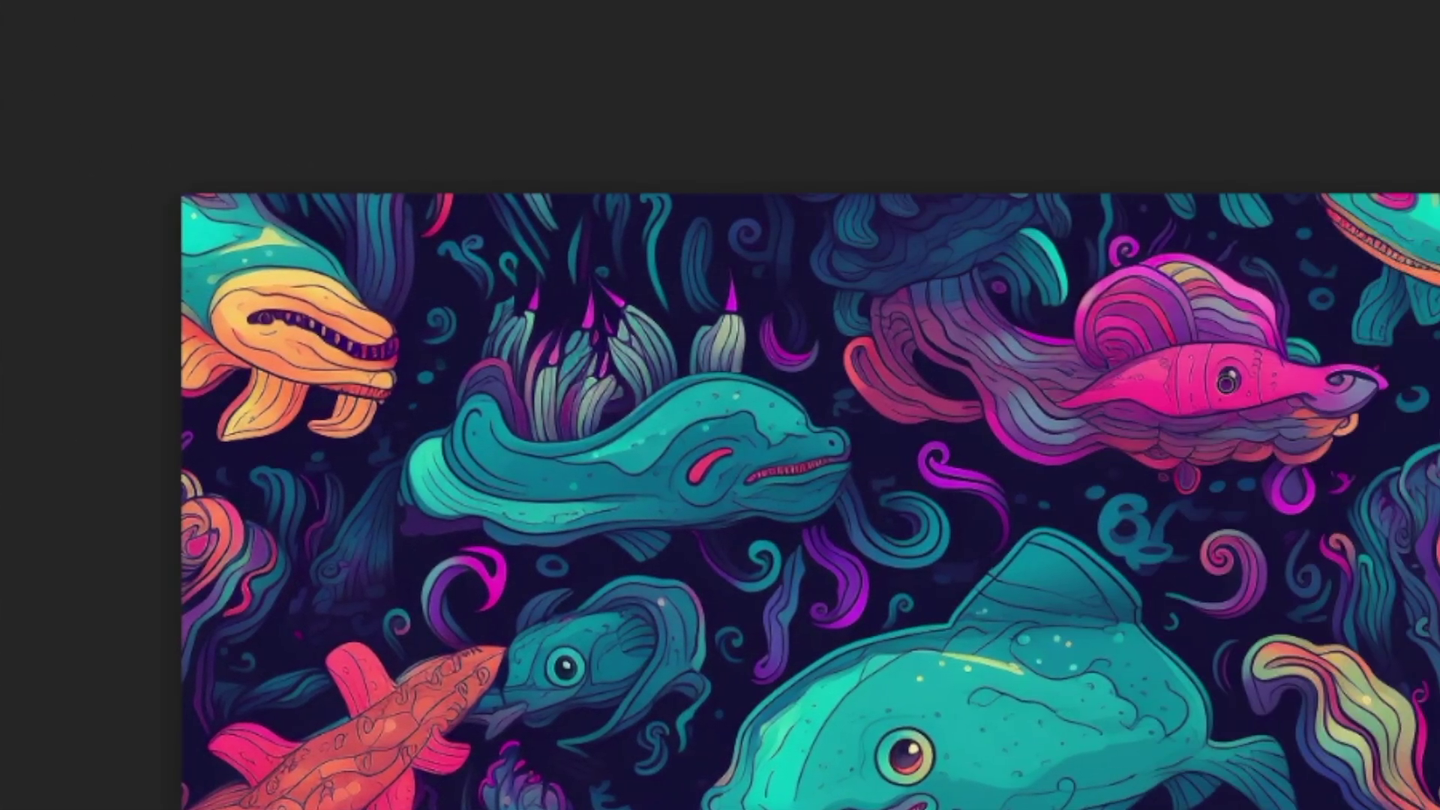
pyautogui.rightClick(713, 376)
pyautogui.moveTo(1083, 495); pyautogui.dragTo(1077, 505)
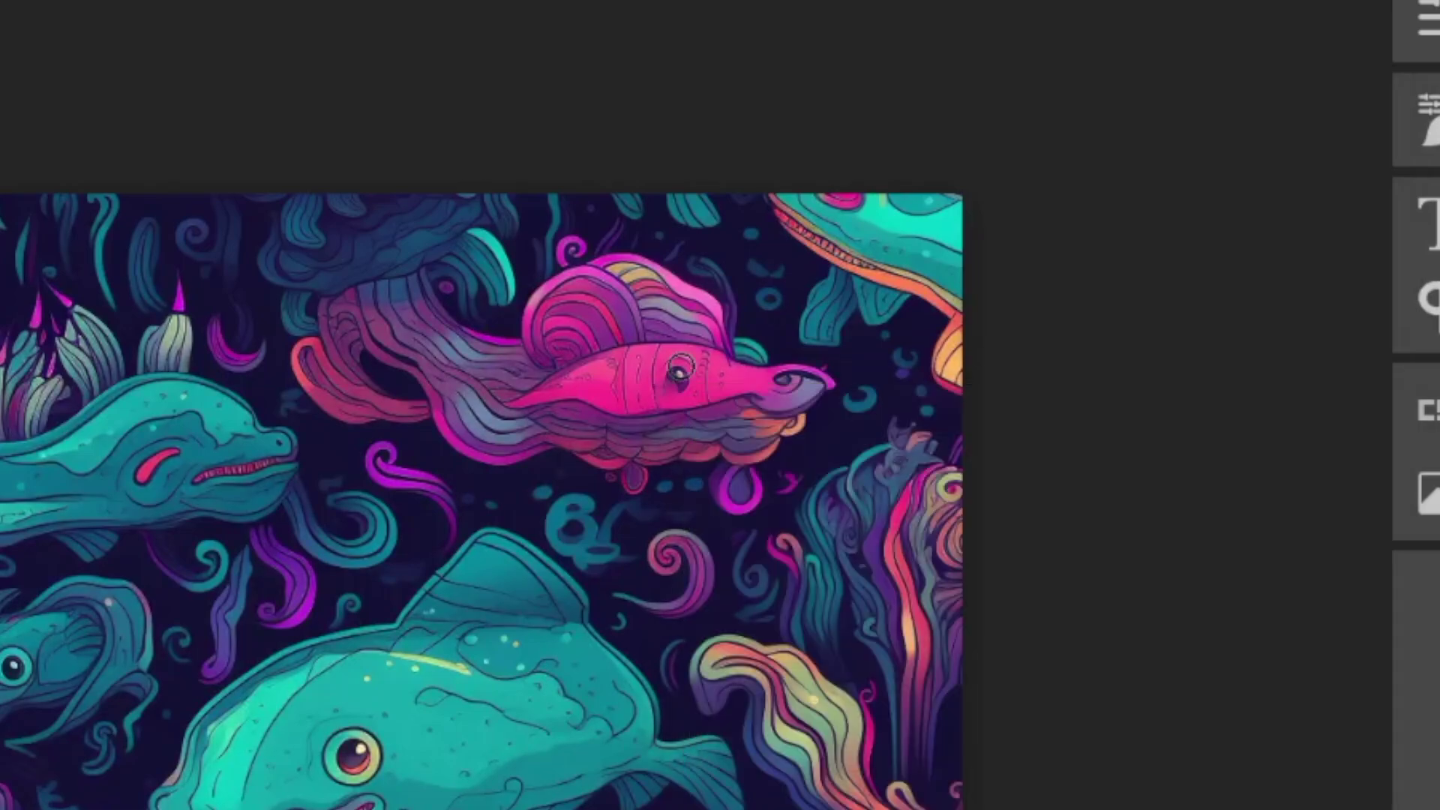
pyautogui.scroll(5, 679, 368)
pyautogui.scroll(-5, 680, 417)
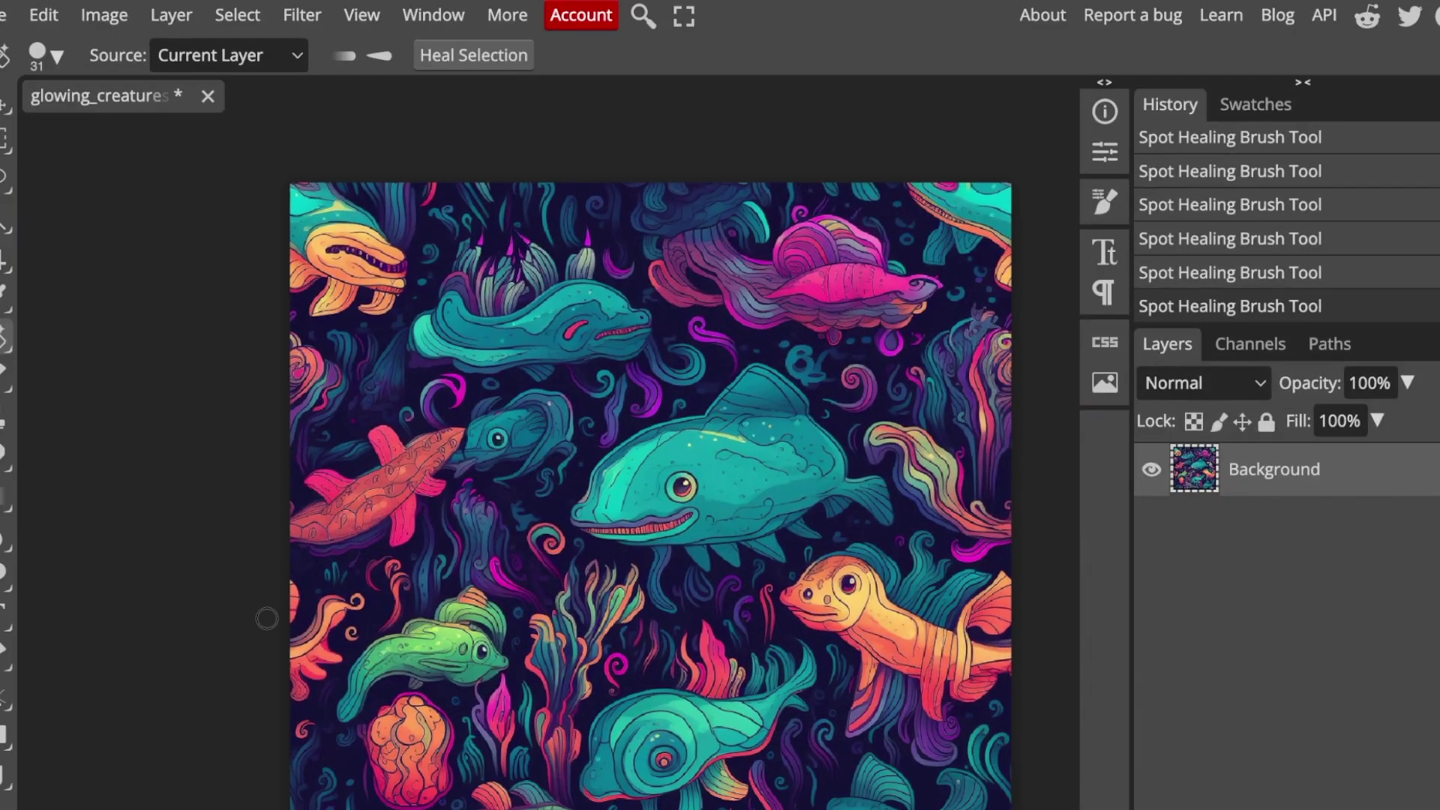
pyautogui.press('v')
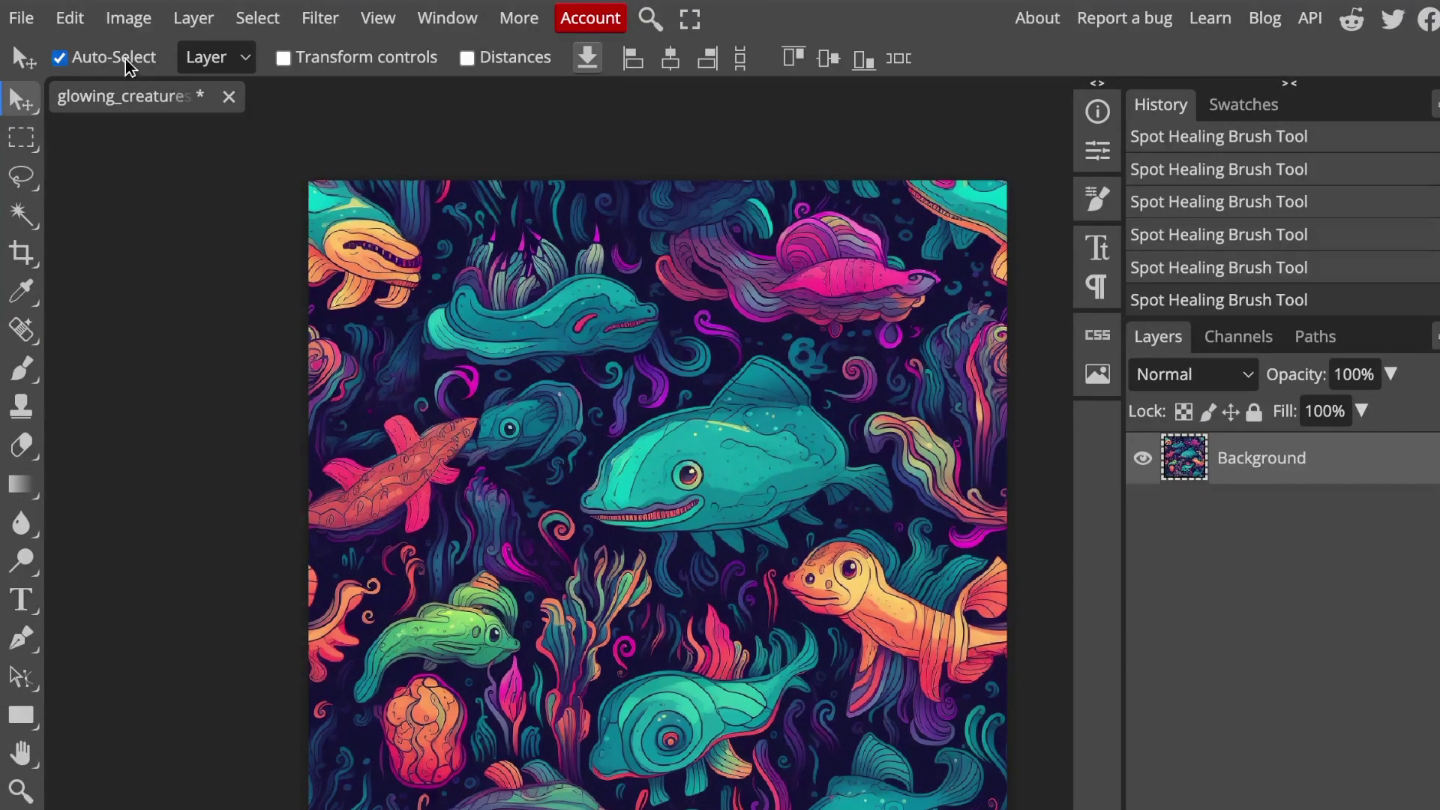
# Export the pattern as a 1024×1024 PNG at 100% quality
pyautogui.click(22, 18)
pyautogui.moveTo(194, 391)
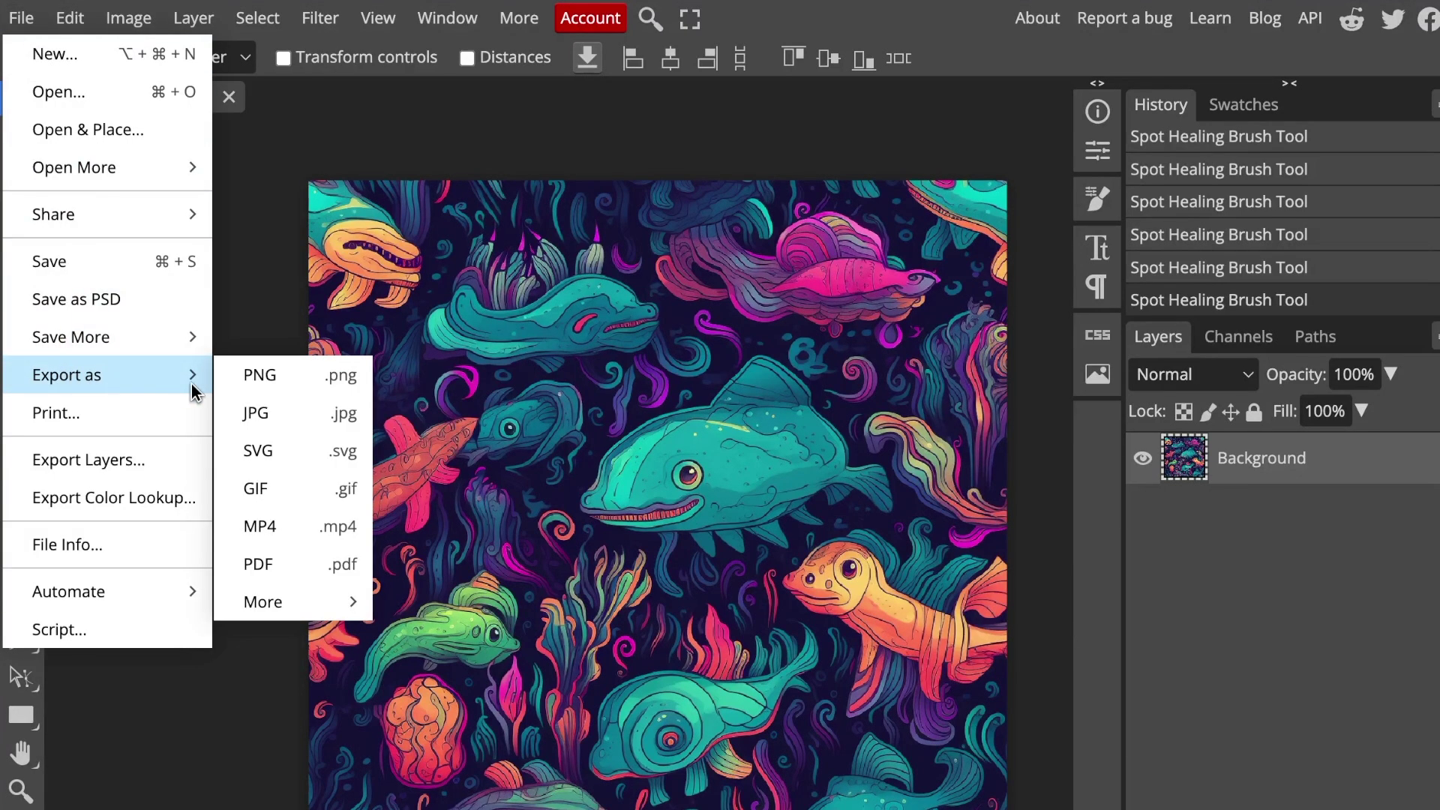
pyautogui.click(270, 377)
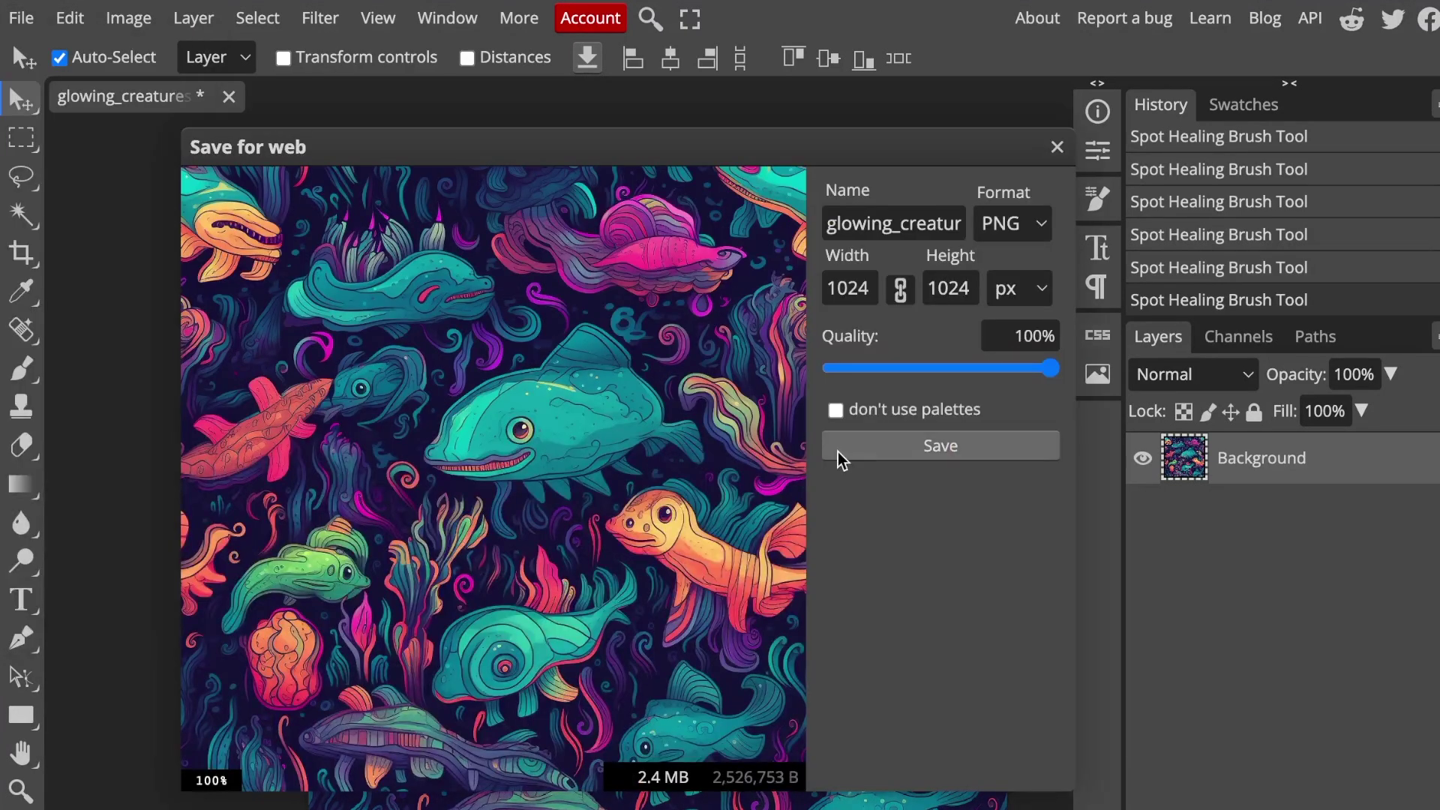
pyautogui.click(950, 454)
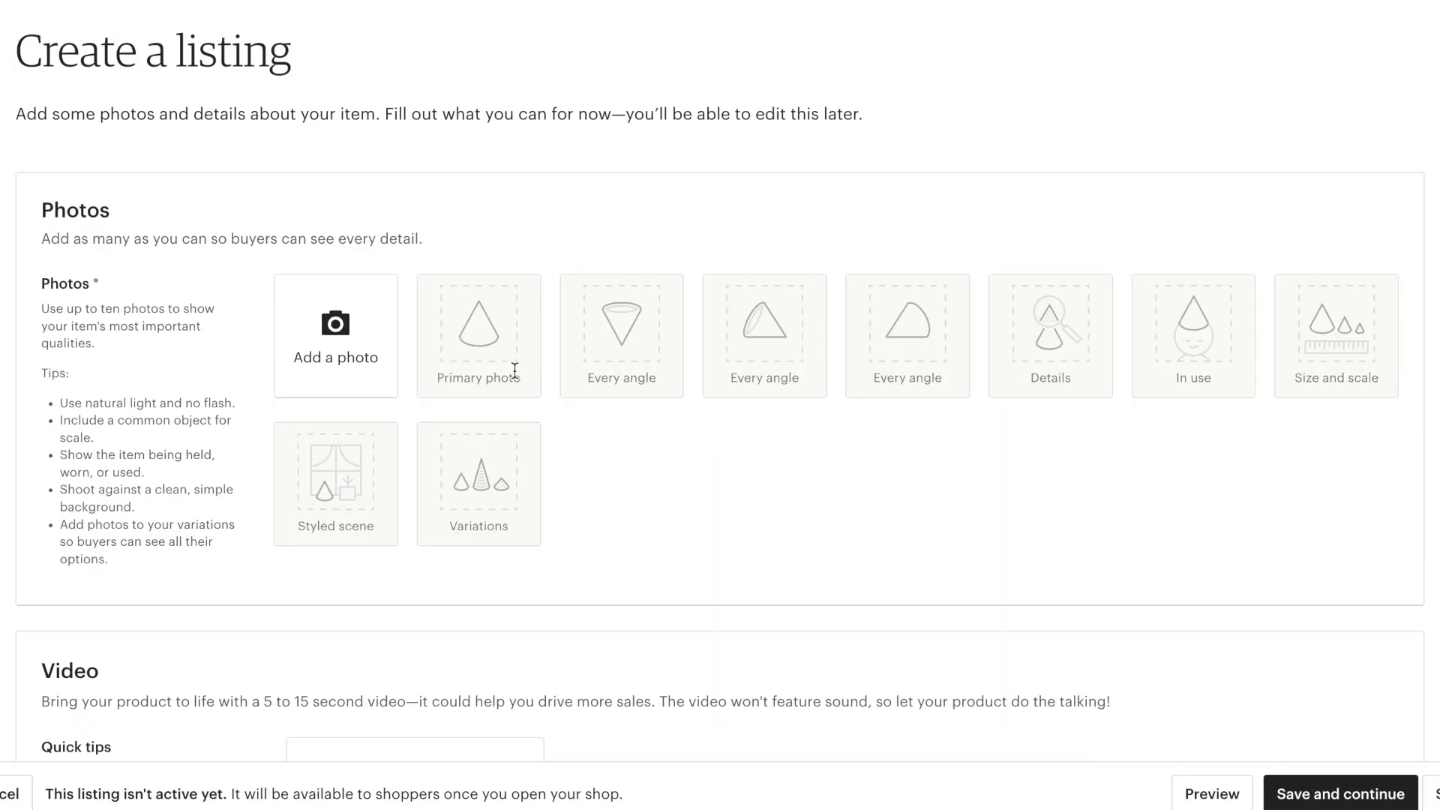
# Upload the glowing creatures PNG as the listing photo and enter the title 'Glowing Creatures T-Shirt'
pyautogui.click(514, 373)
pyautogui.click(579, 633)
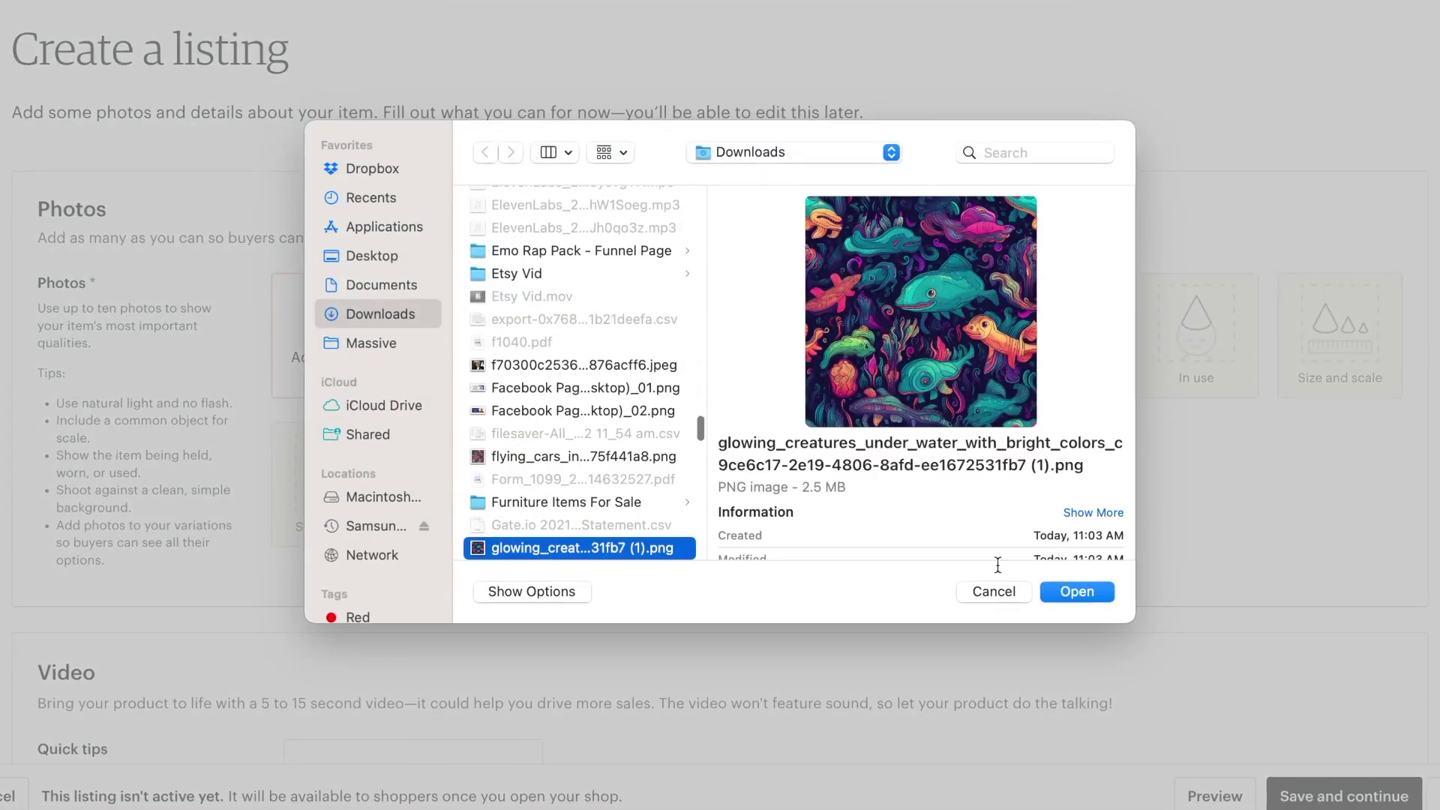
pyautogui.click(1078, 589)
pyautogui.scroll(-10, 627, 537)
pyautogui.click(585, 402)
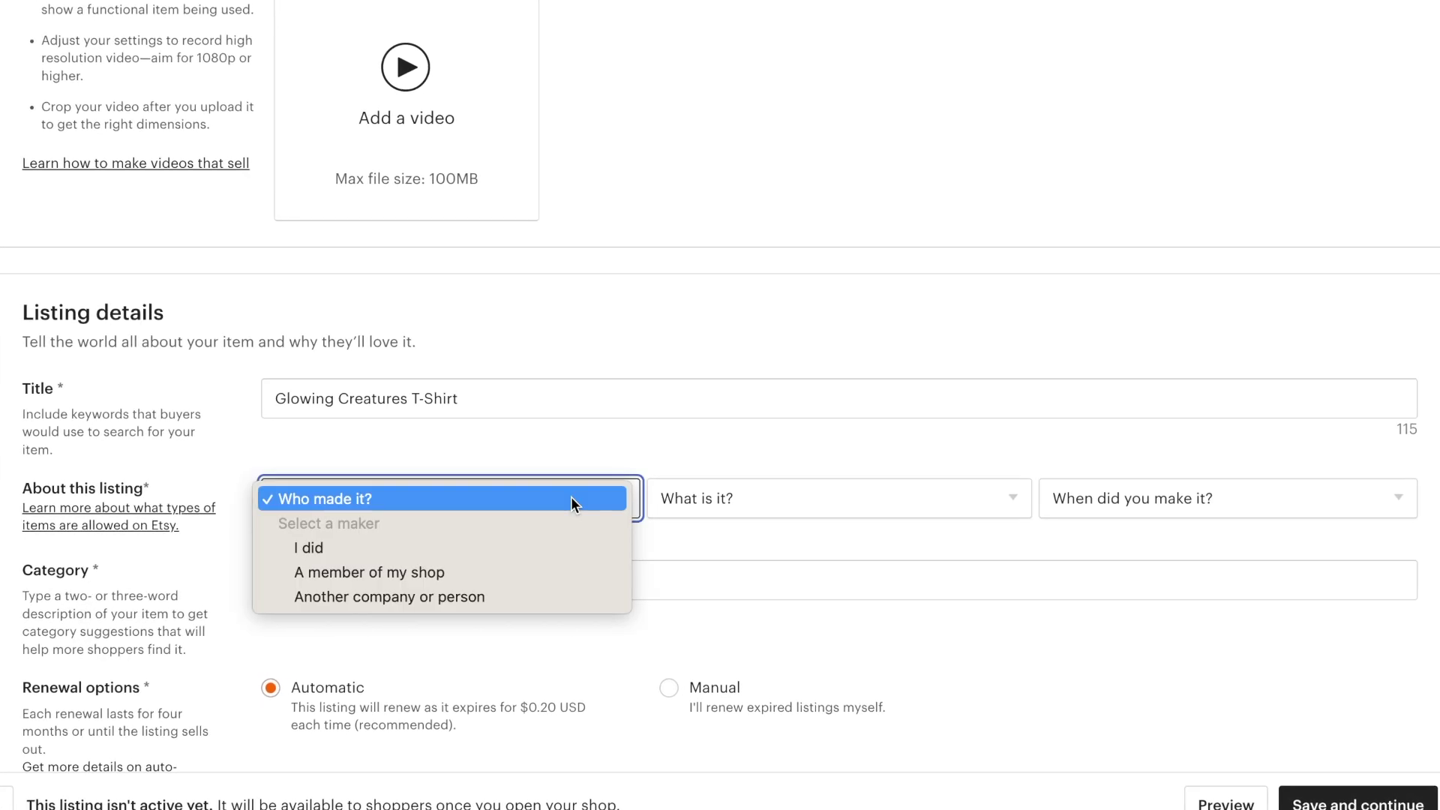
# Set About this listing to I did, A finished product and Made To Order
pyautogui.click(542, 548)
pyautogui.scroll(-2, 541, 549)
pyautogui.click(773, 390)
pyautogui.click(773, 433)
pyautogui.click(1148, 390)
pyautogui.click(1149, 433)
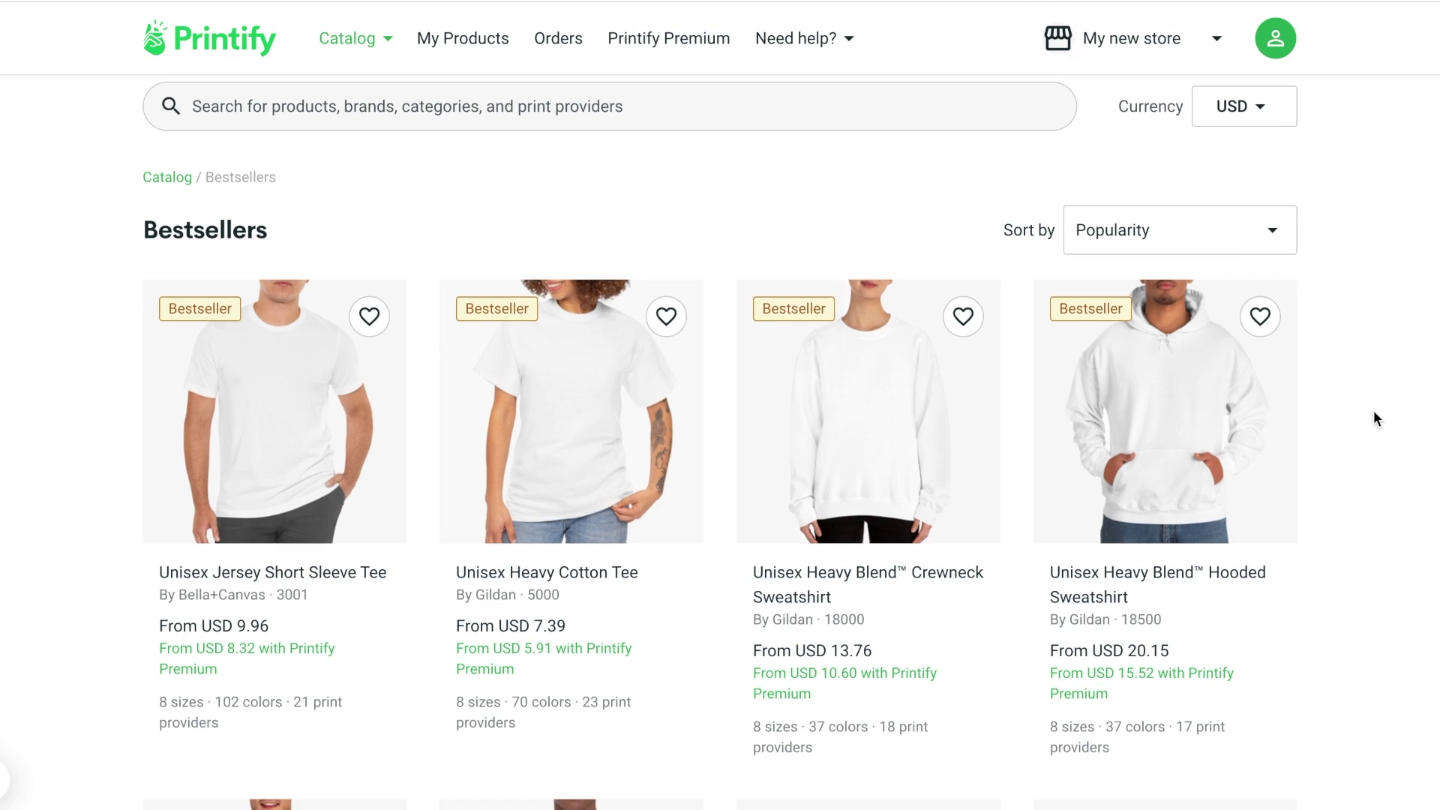
pyautogui.scroll(-10, 1376, 414)
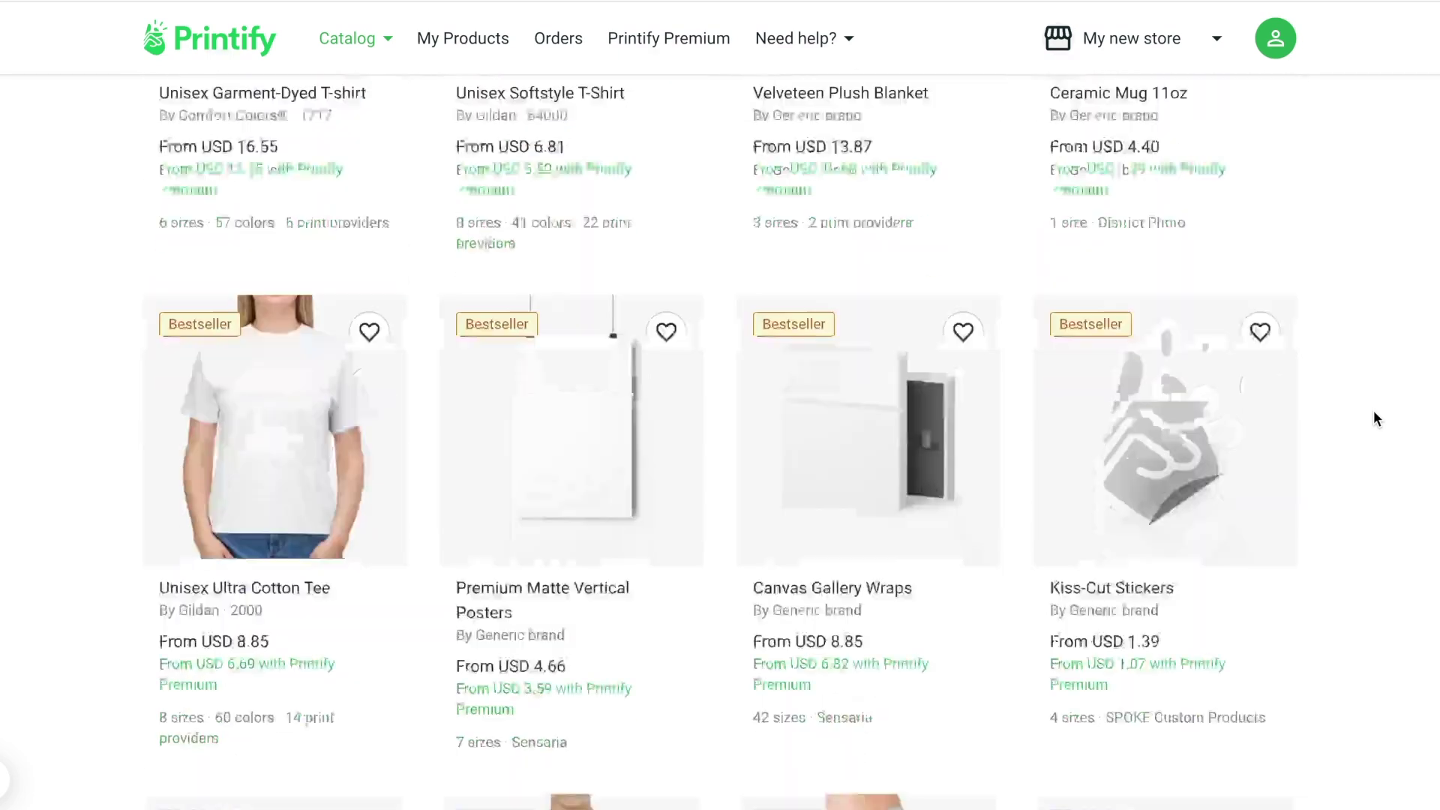
# Open the Indoor Wall Tapestries product and start designing it
pyautogui.scroll(-10, 1374, 411)
pyautogui.click(1202, 486)
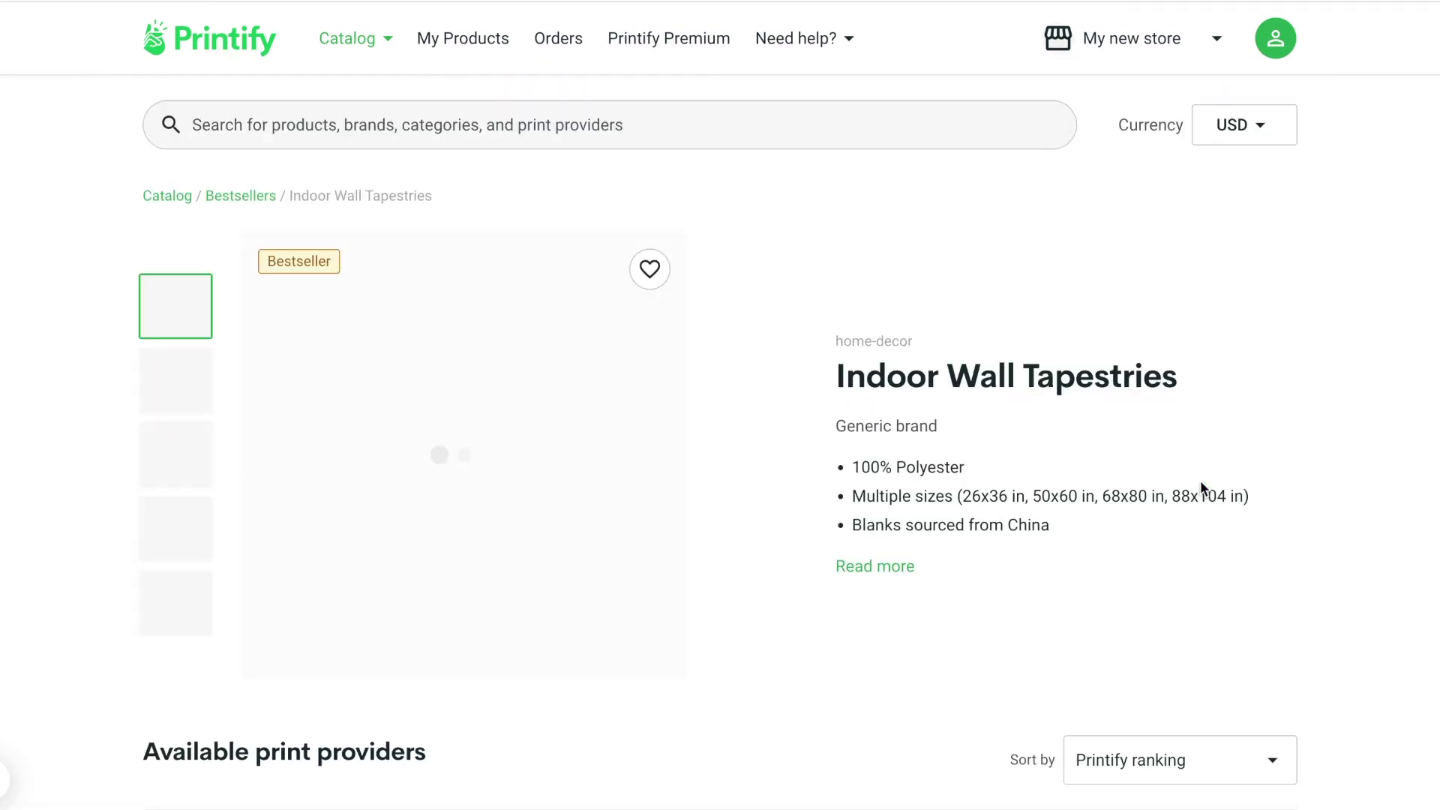
pyautogui.scroll(-5, 1200, 486)
pyautogui.click(1192, 598)
# Upload the glowing creatures PNG, repeat it as a tiled pattern, and preview the mockup
pyautogui.click(1143, 219)
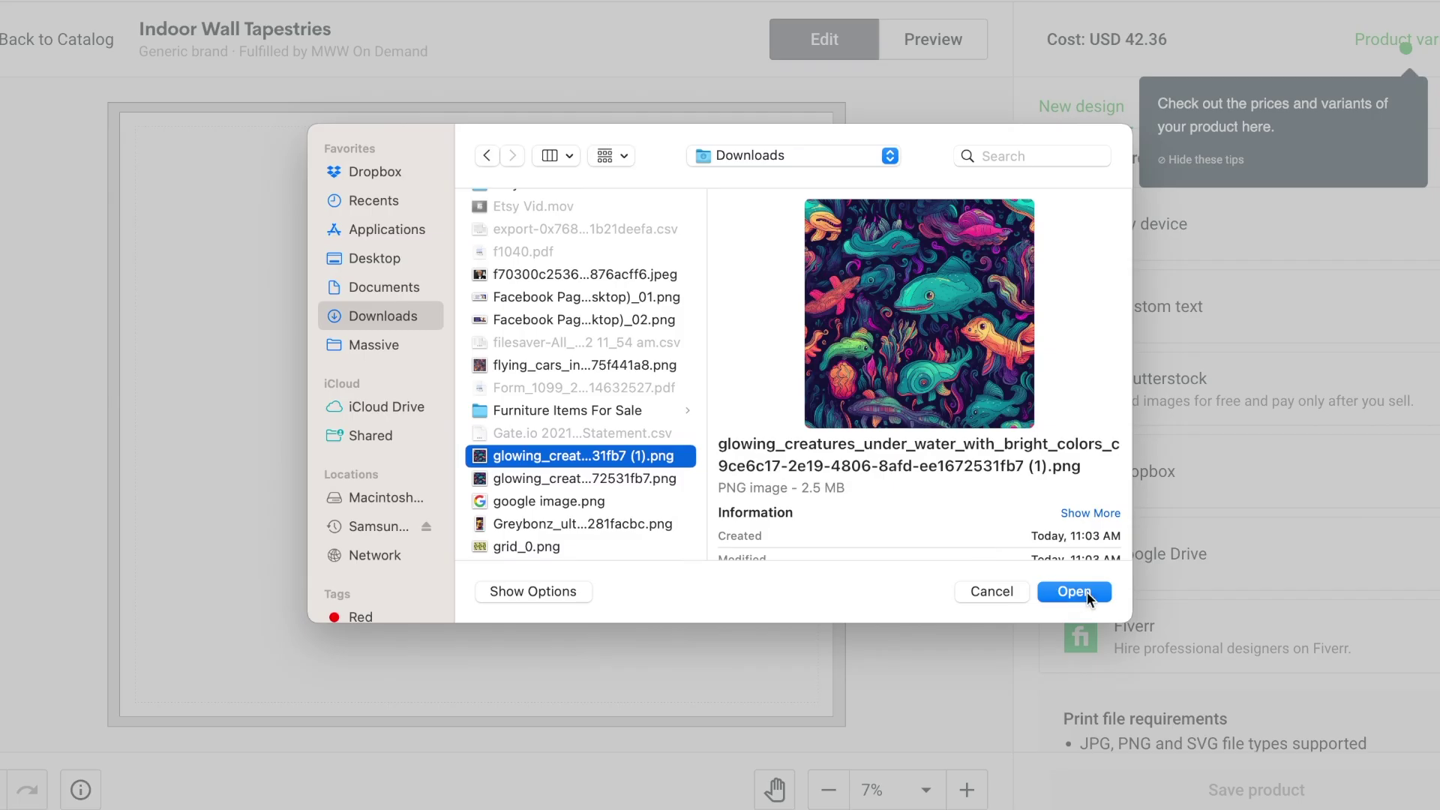
pyautogui.click(1087, 592)
pyautogui.scroll(-5, 1388, 600)
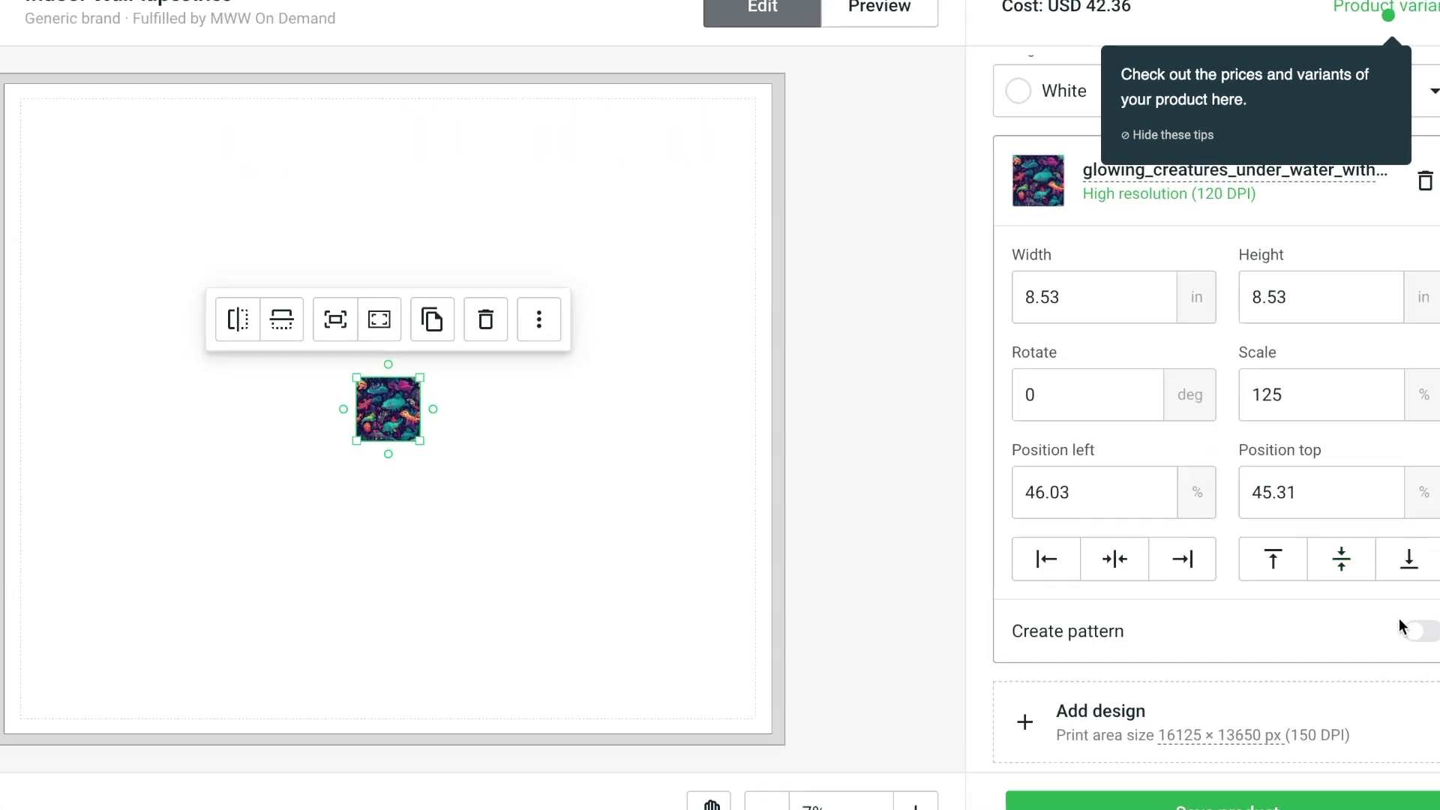
pyautogui.click(1413, 630)
pyautogui.scroll(5, 1215, 450)
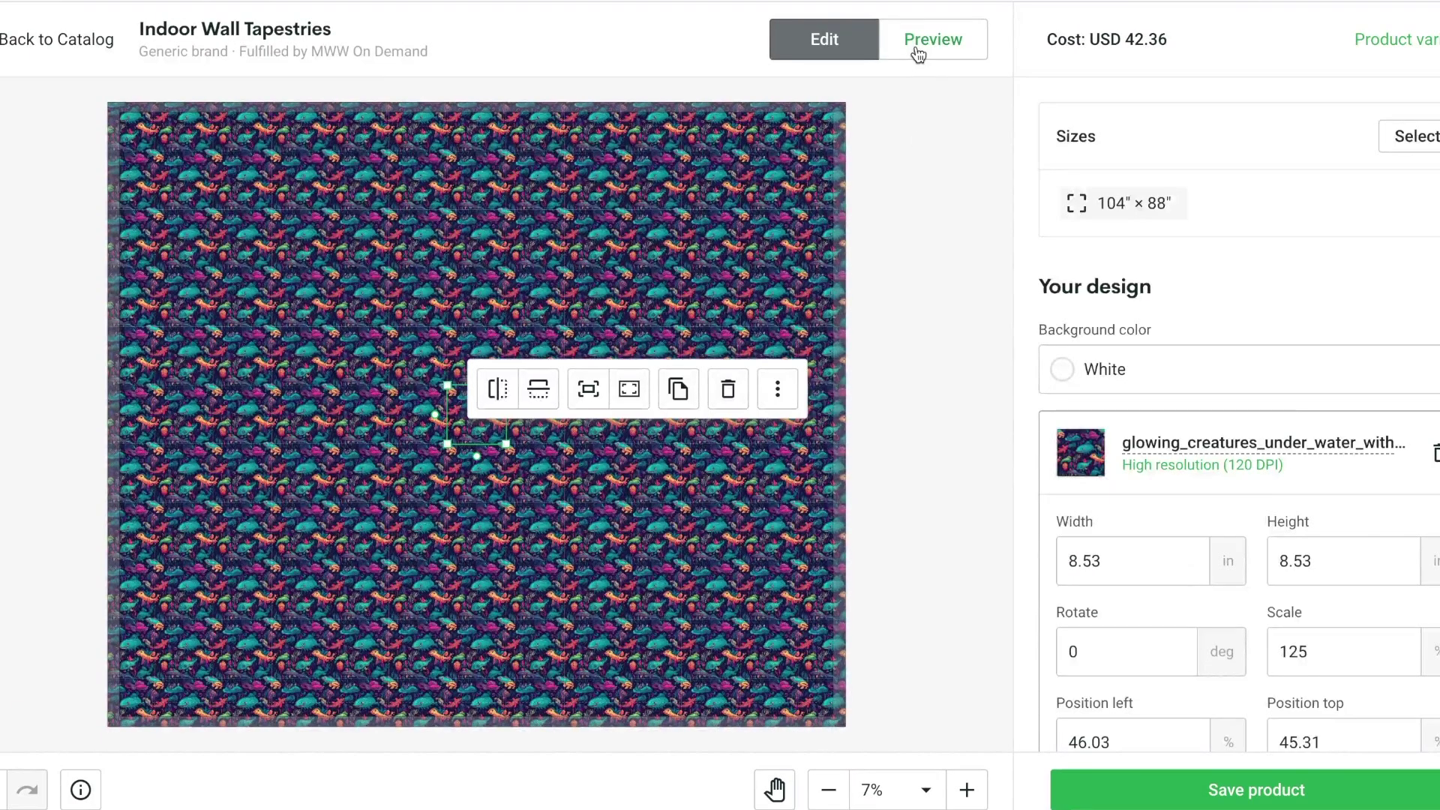
pyautogui.click(915, 46)
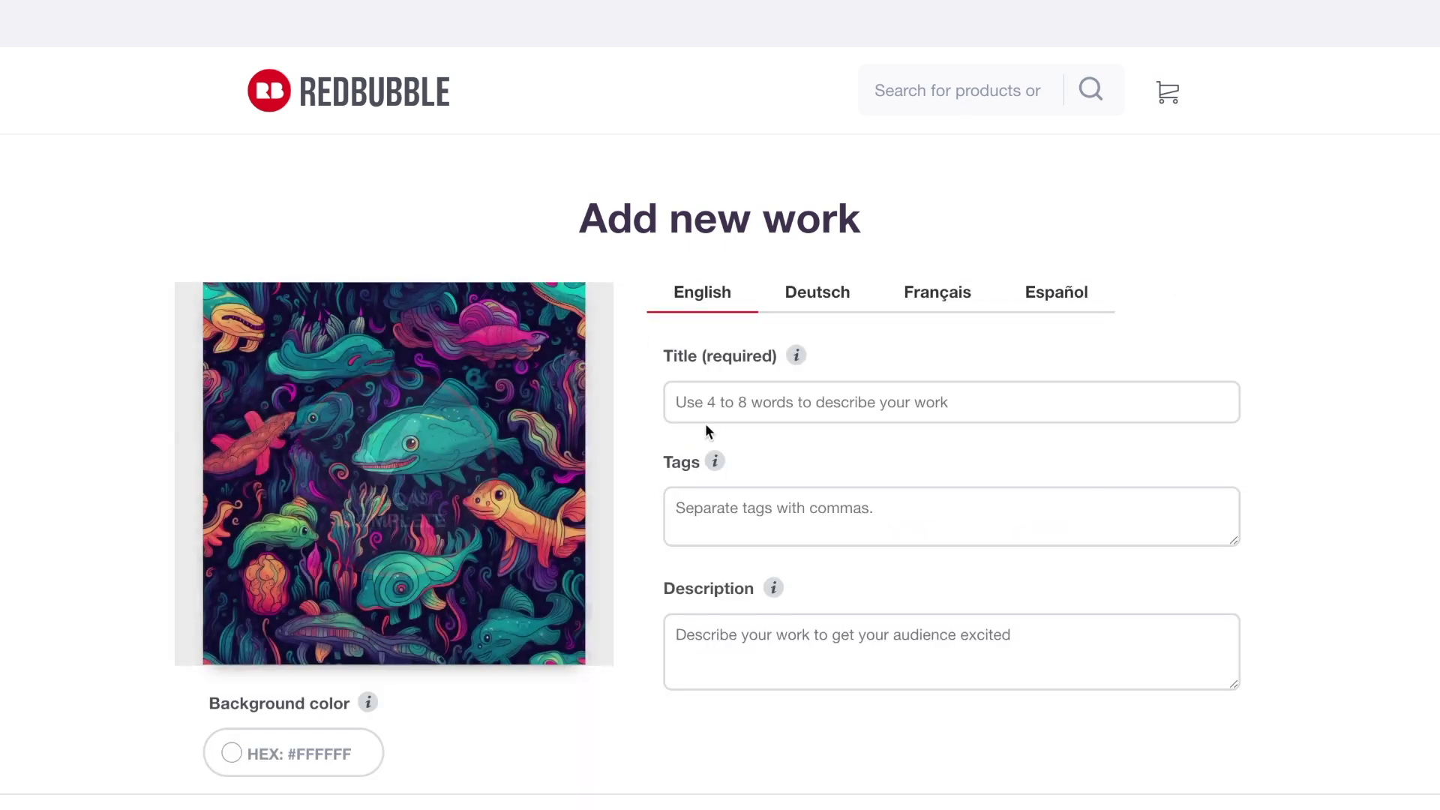
# Enable the Large Print Clothing products for the new work
pyautogui.scroll(-2, 705, 425)
pyautogui.scroll(-7, 684, 465)
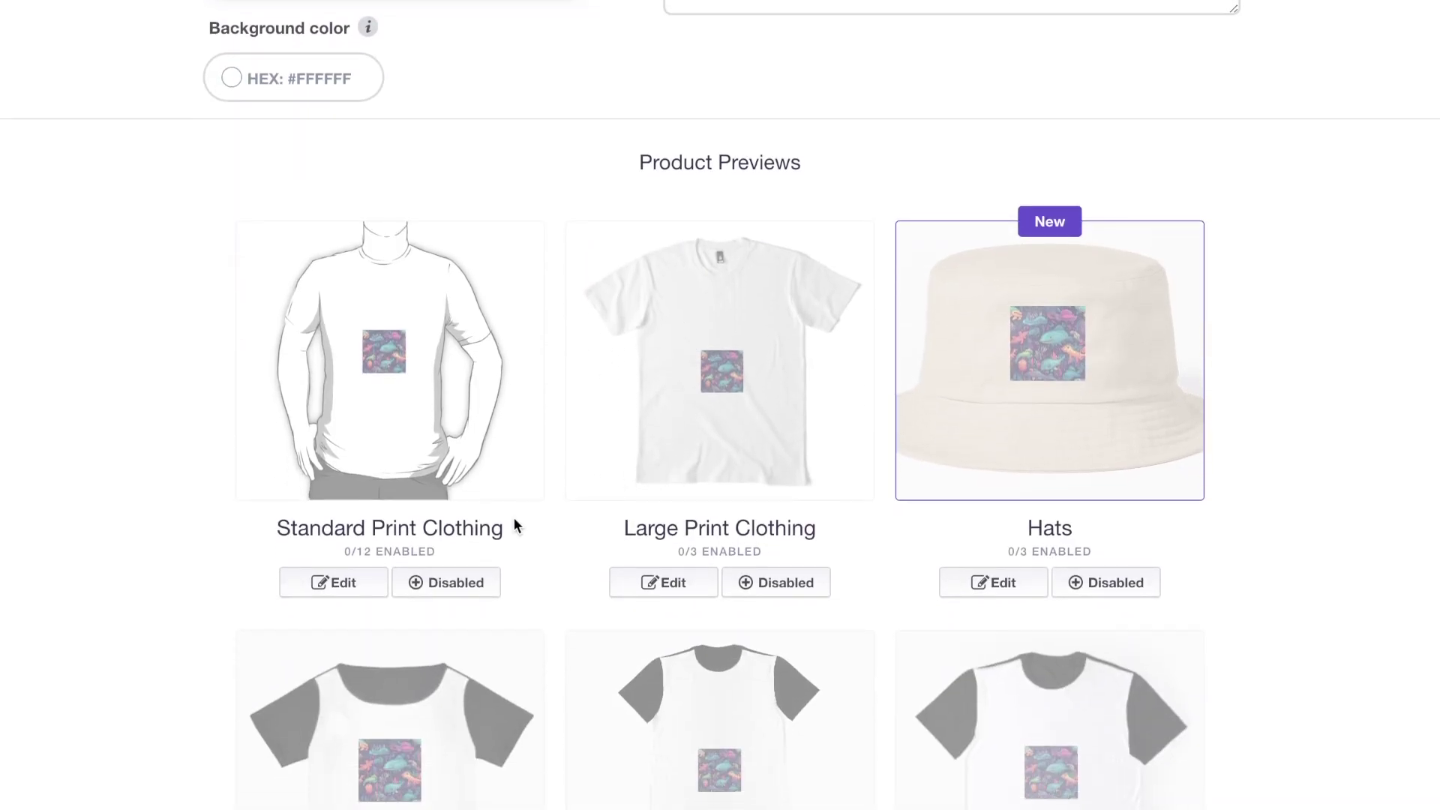
pyautogui.scroll(-1, 514, 525)
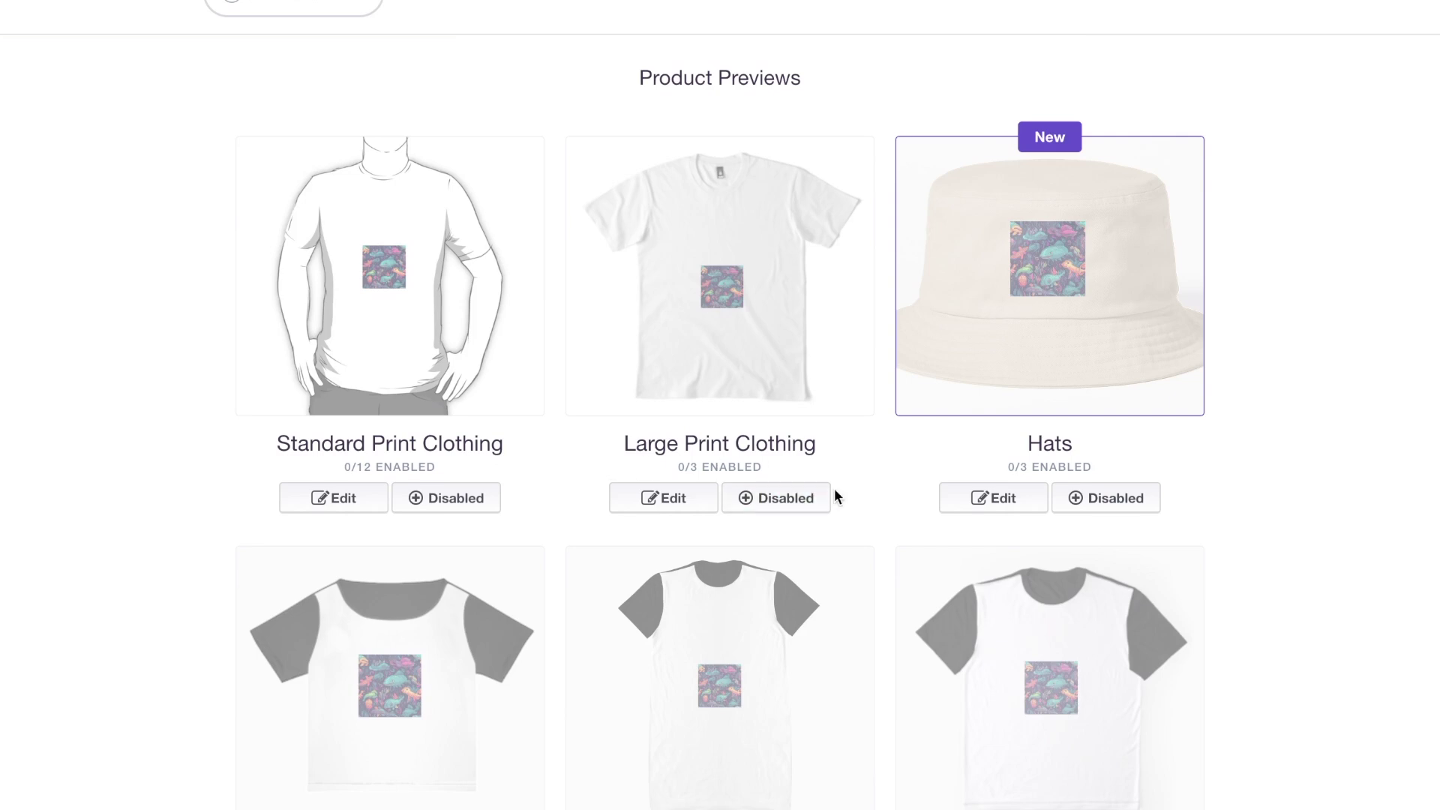
pyautogui.scroll(-2, 834, 488)
pyautogui.click(791, 439)
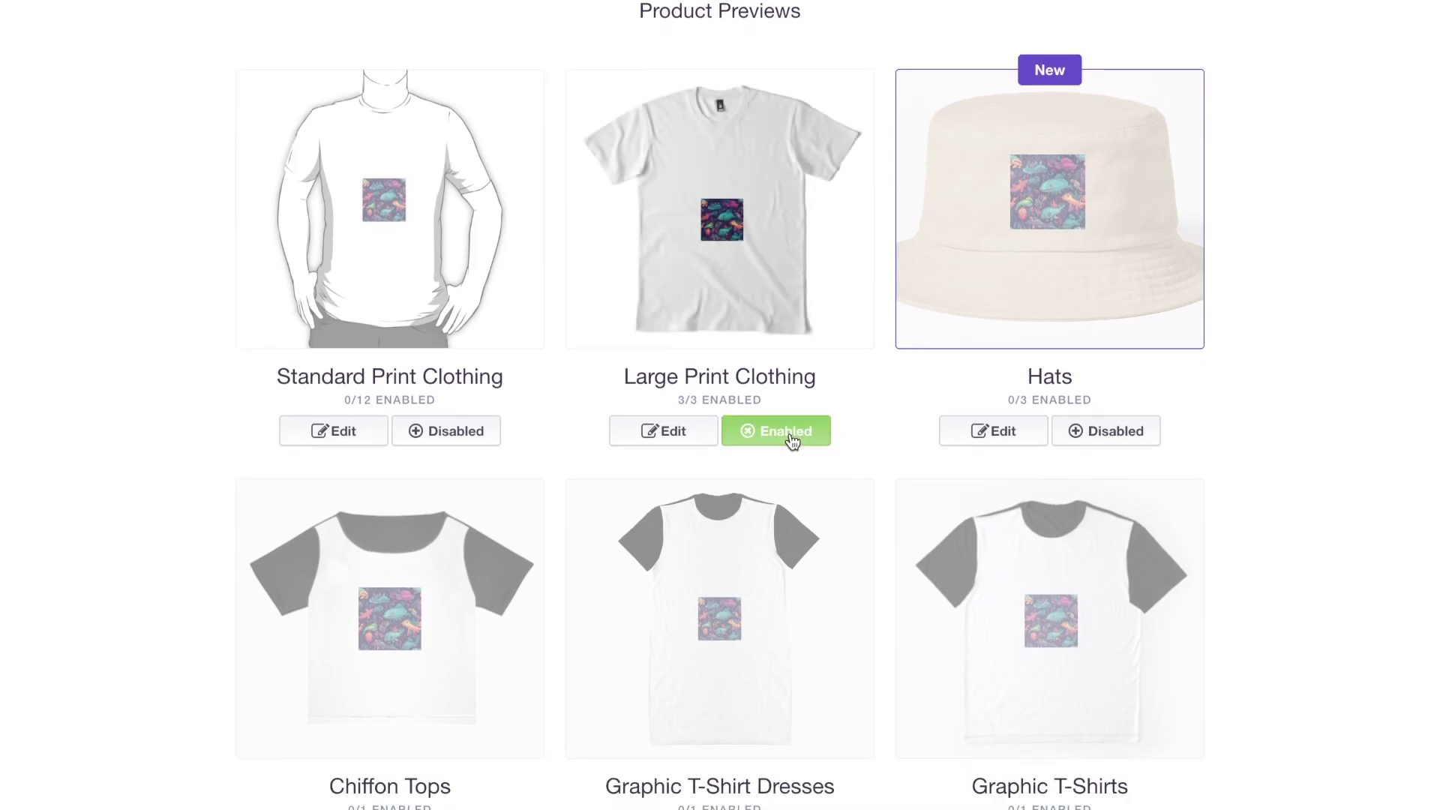
# Tile the design on phone cases in a regular grid pattern at 44% scale
pyautogui.scroll(-7, 791, 441)
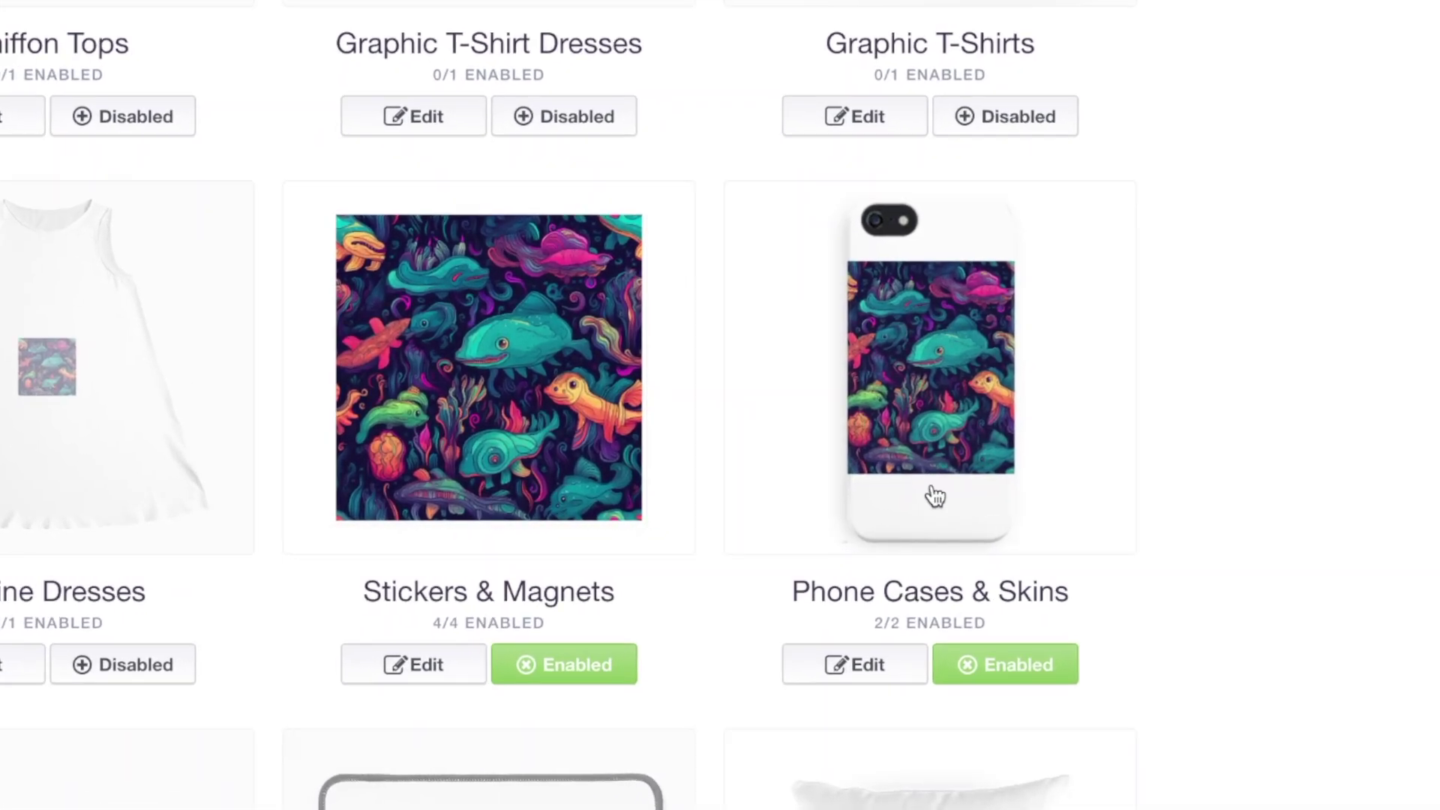
pyautogui.scroll(-8, 944, 263)
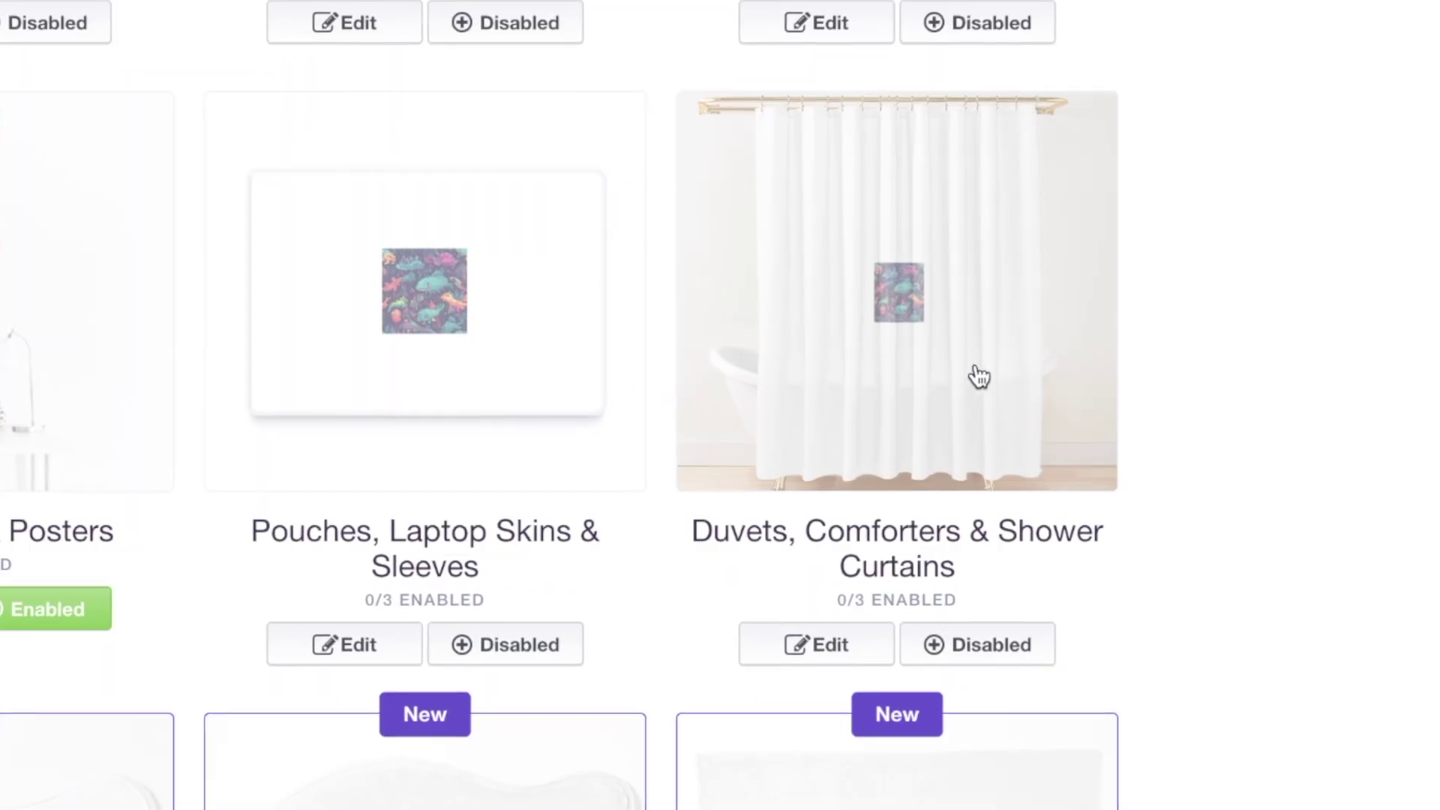
pyautogui.scroll(3, 1013, 399)
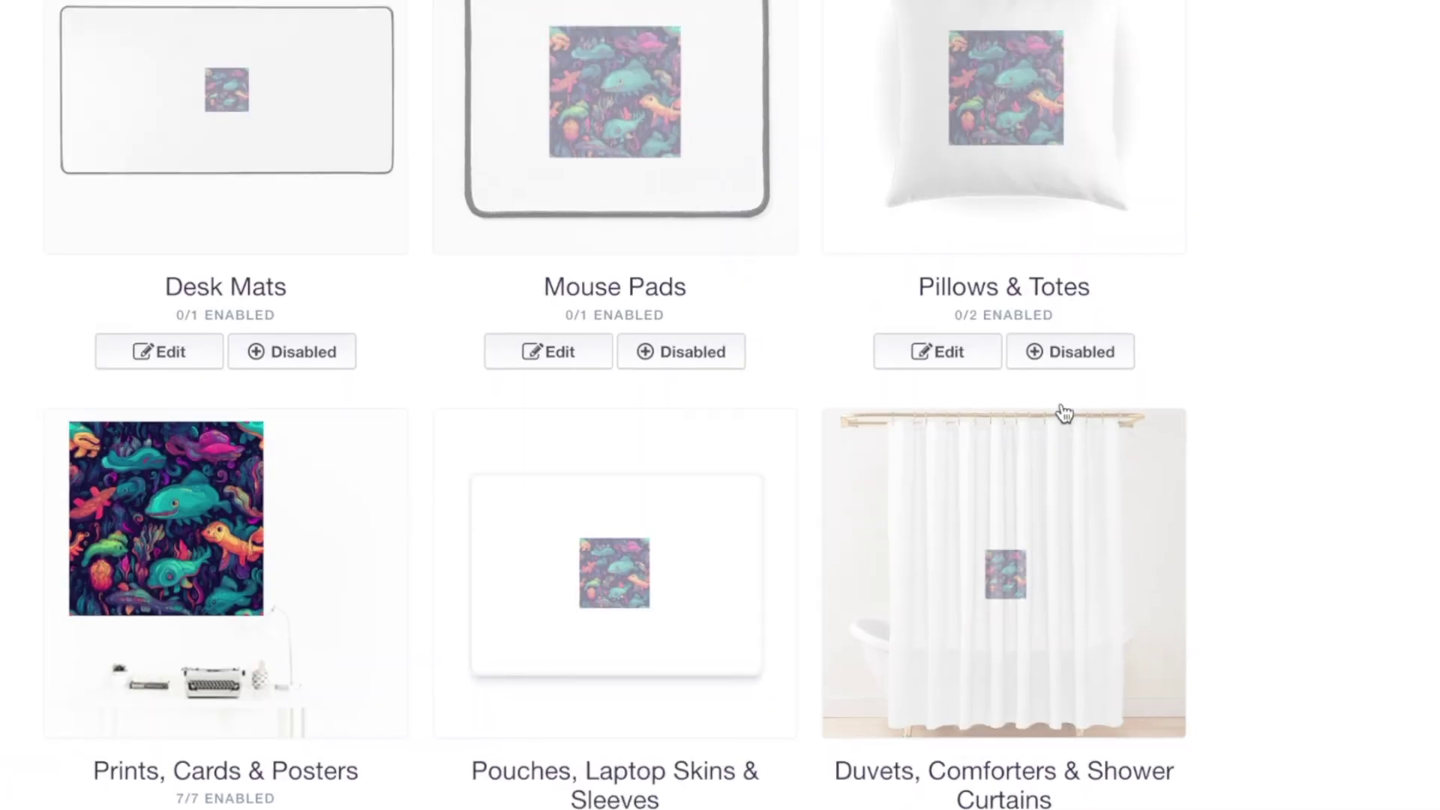
pyautogui.scroll(6, 1065, 412)
pyautogui.click(1091, 621)
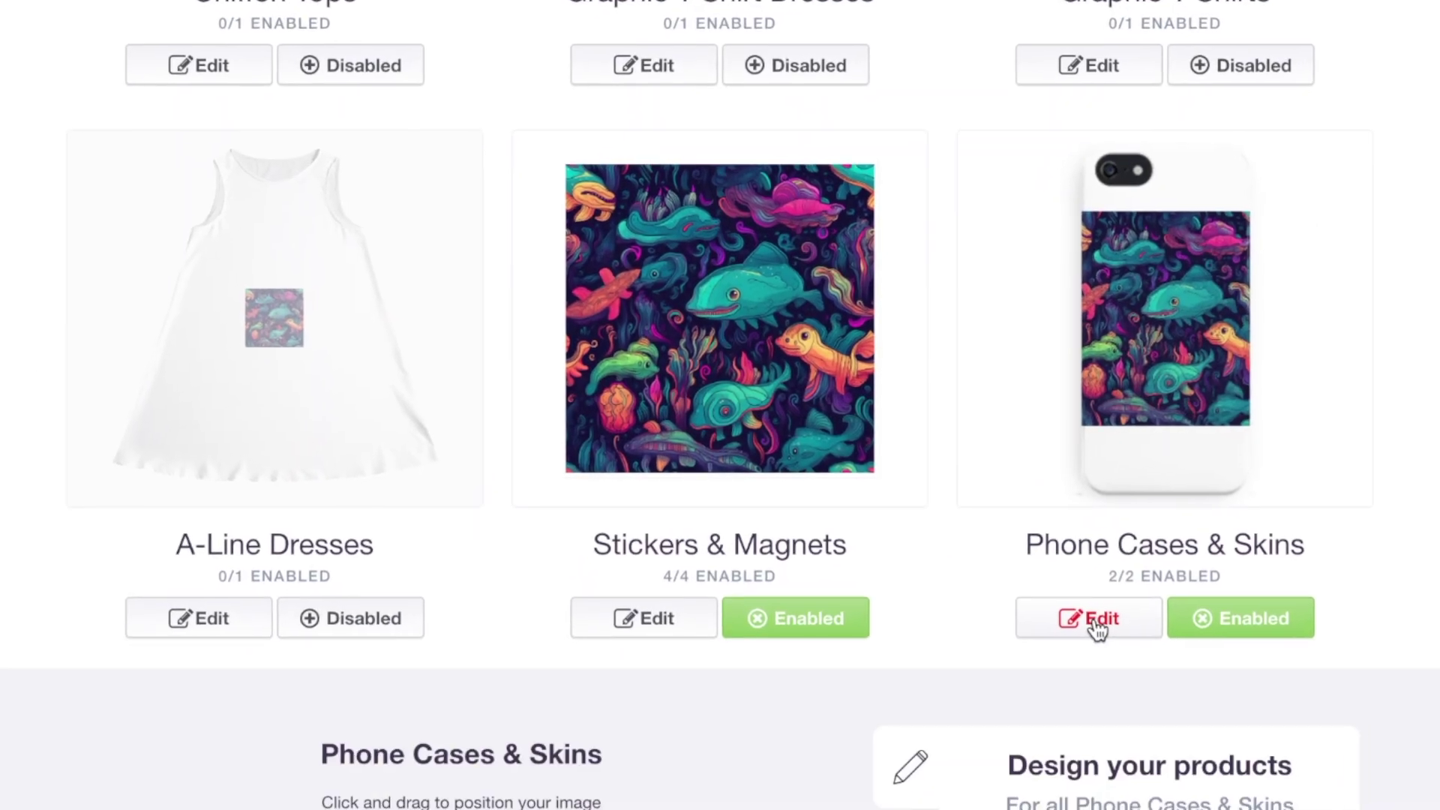
pyautogui.scroll(-10, 1102, 634)
pyautogui.click(1183, 570)
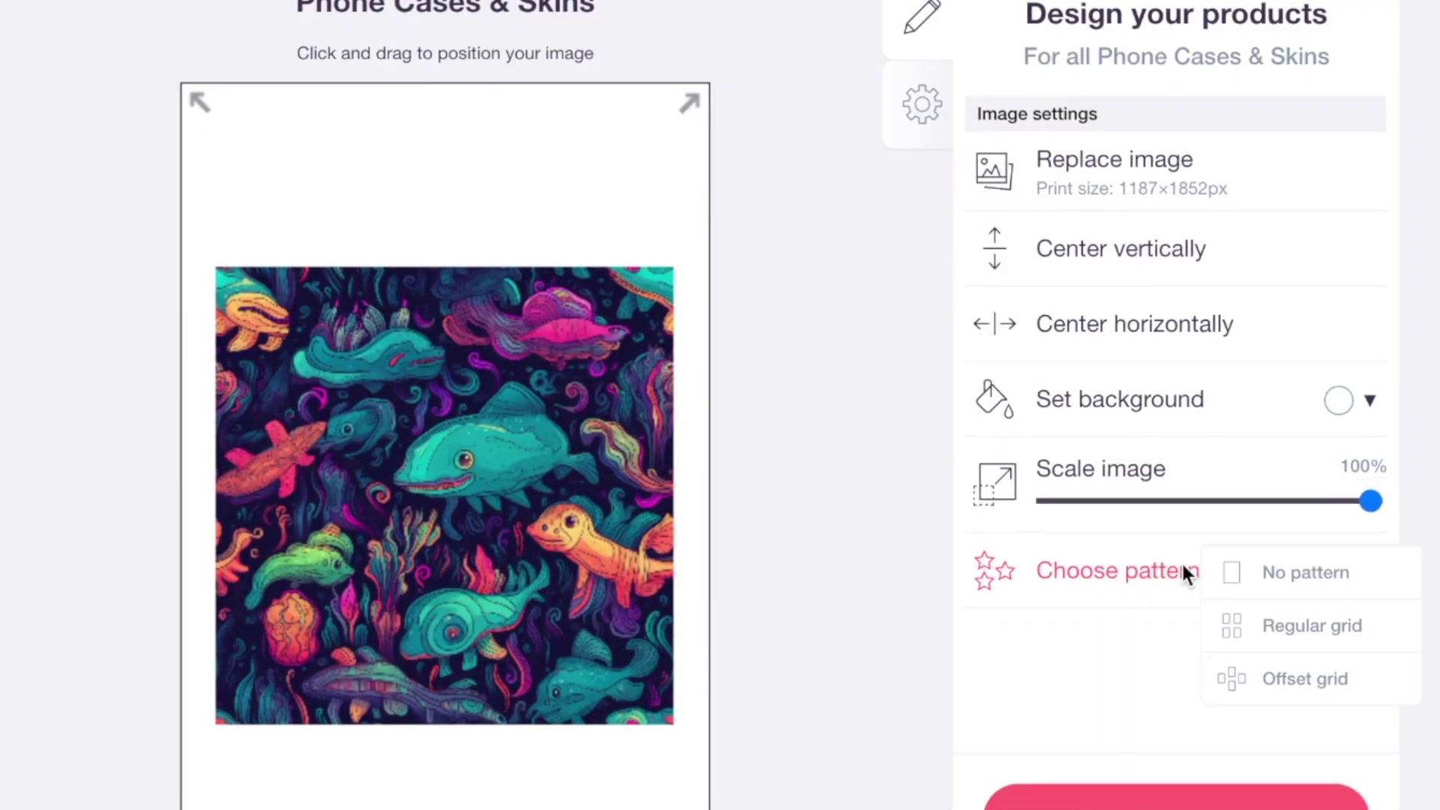
pyautogui.click(1290, 626)
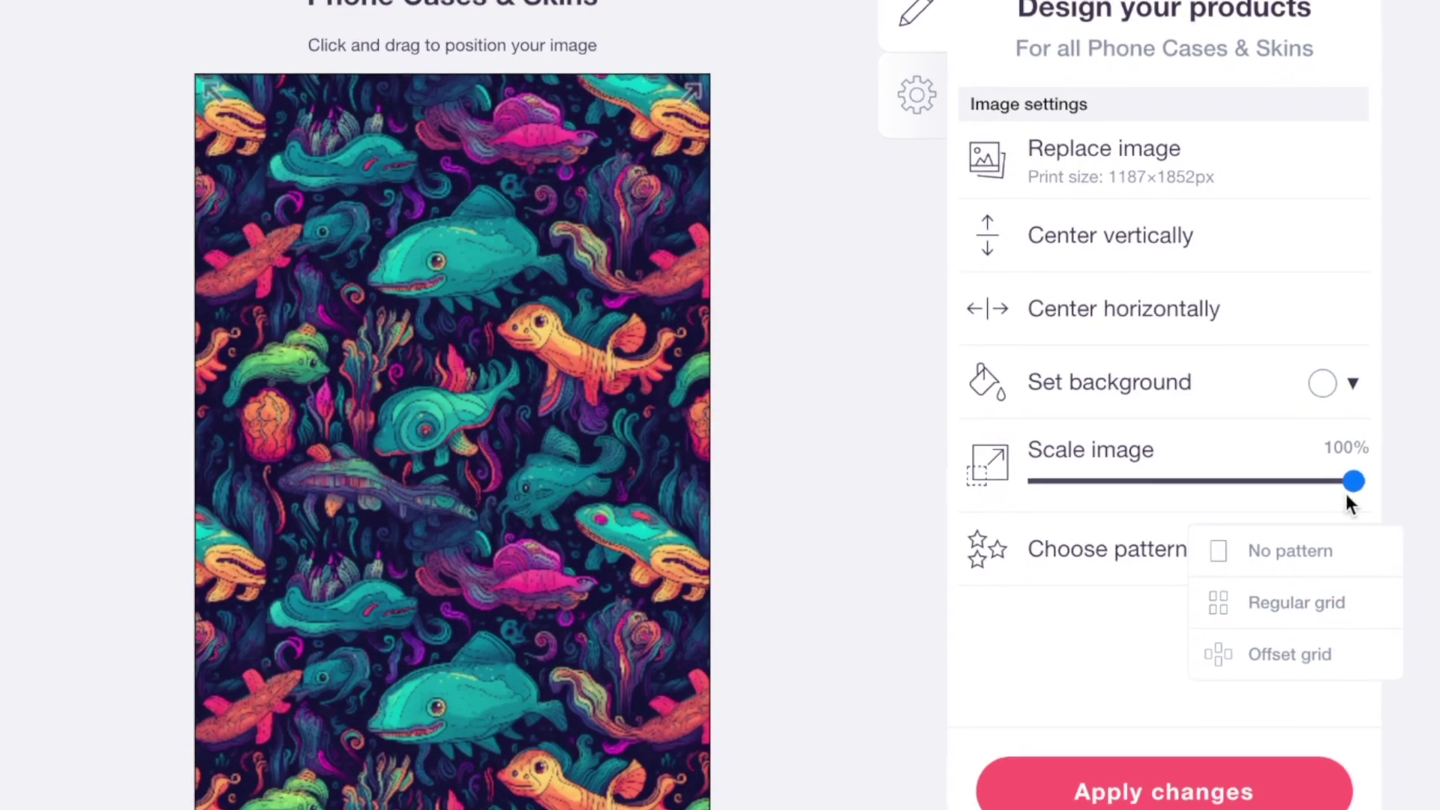
pyautogui.moveTo(1338, 492); pyautogui.dragTo(1159, 495)
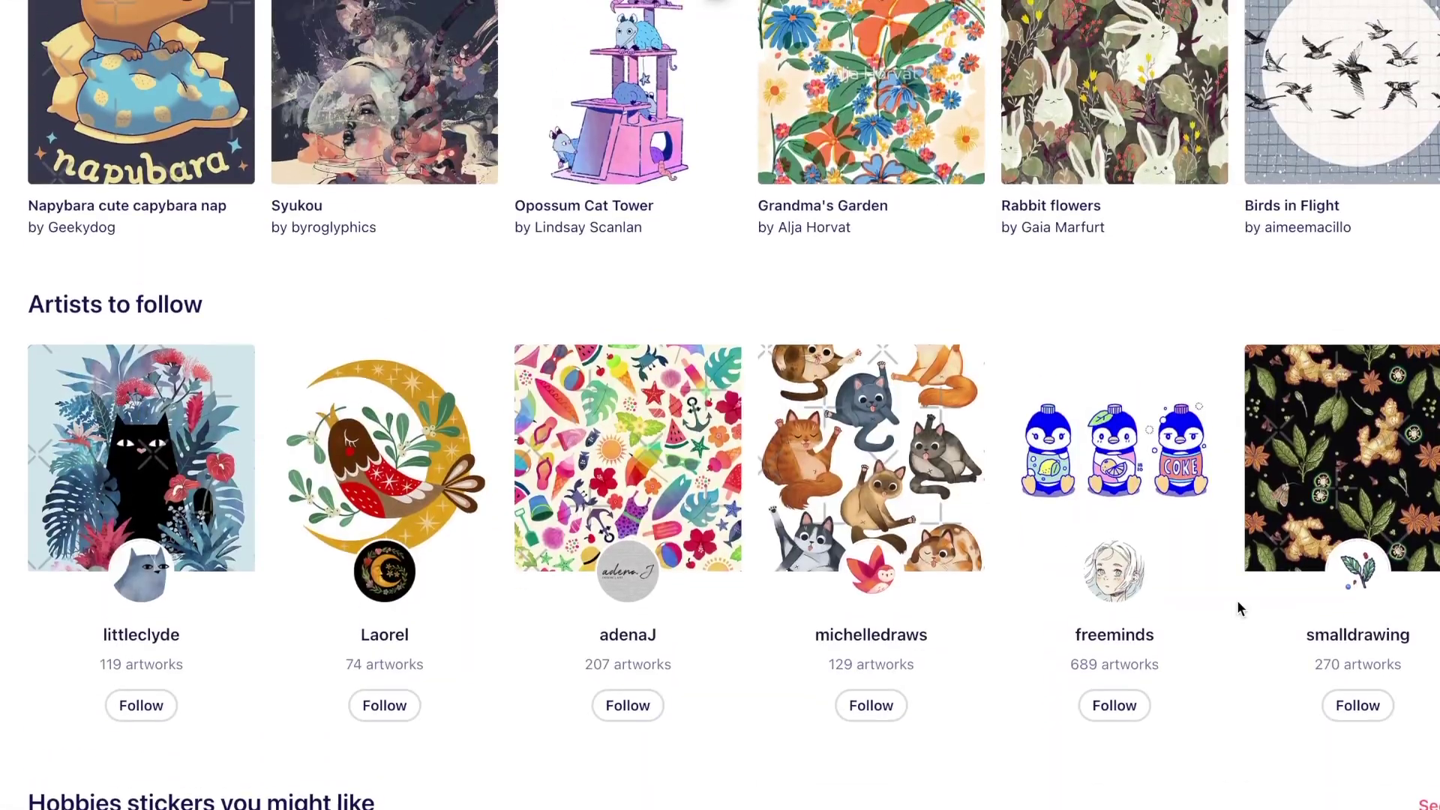
pyautogui.scroll(6, 1236, 600)
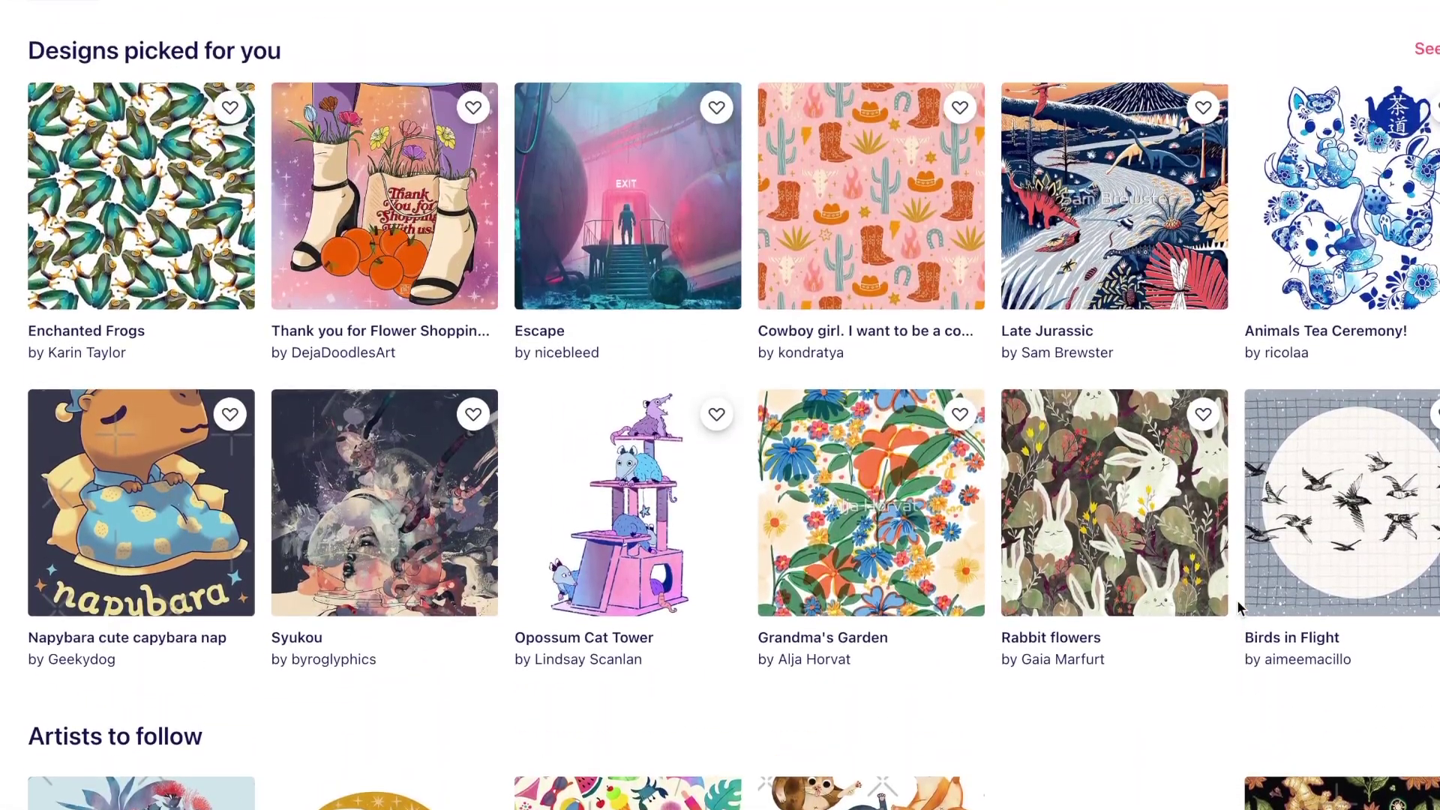
pyautogui.scroll(5, 1236, 600)
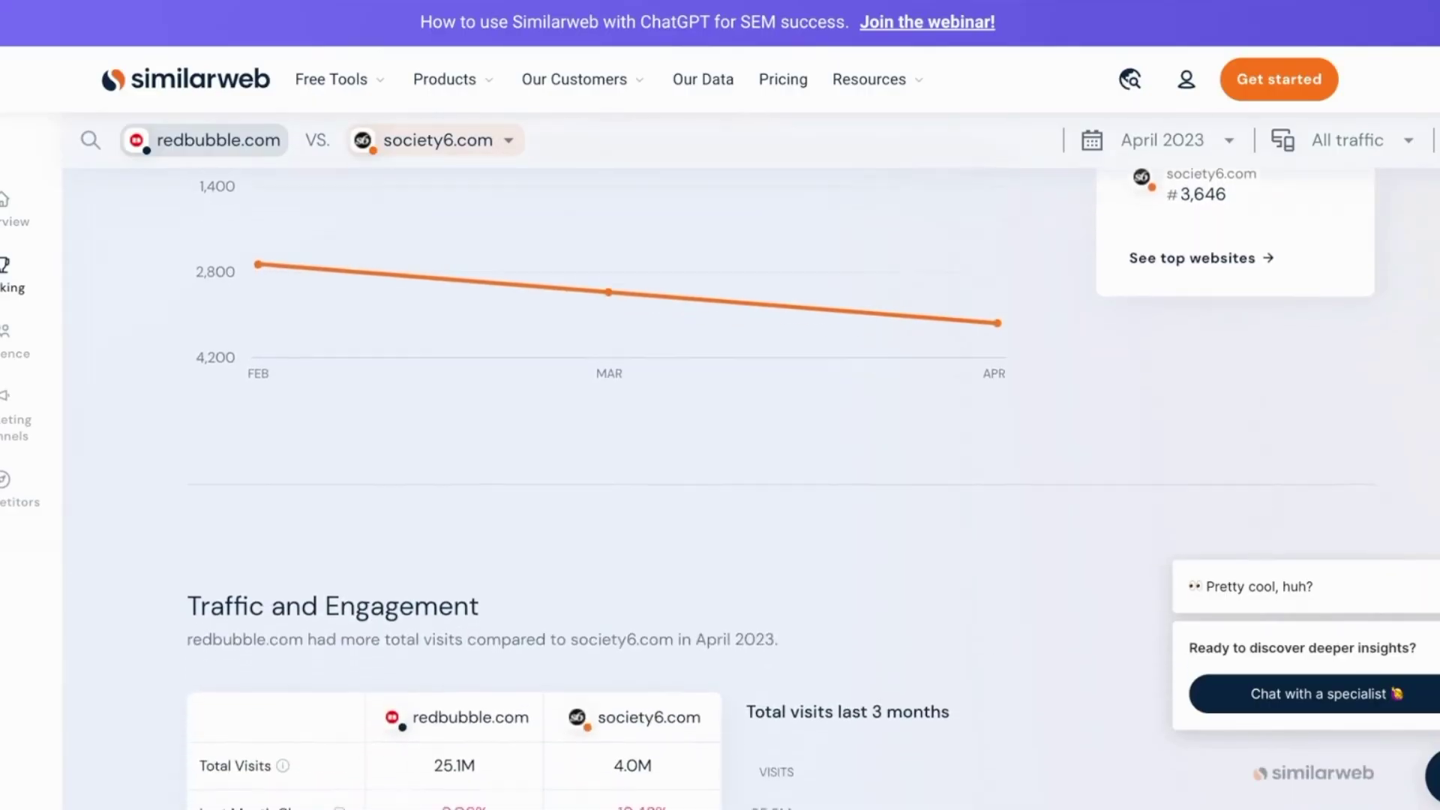
pyautogui.scroll(-3, 720, 450)
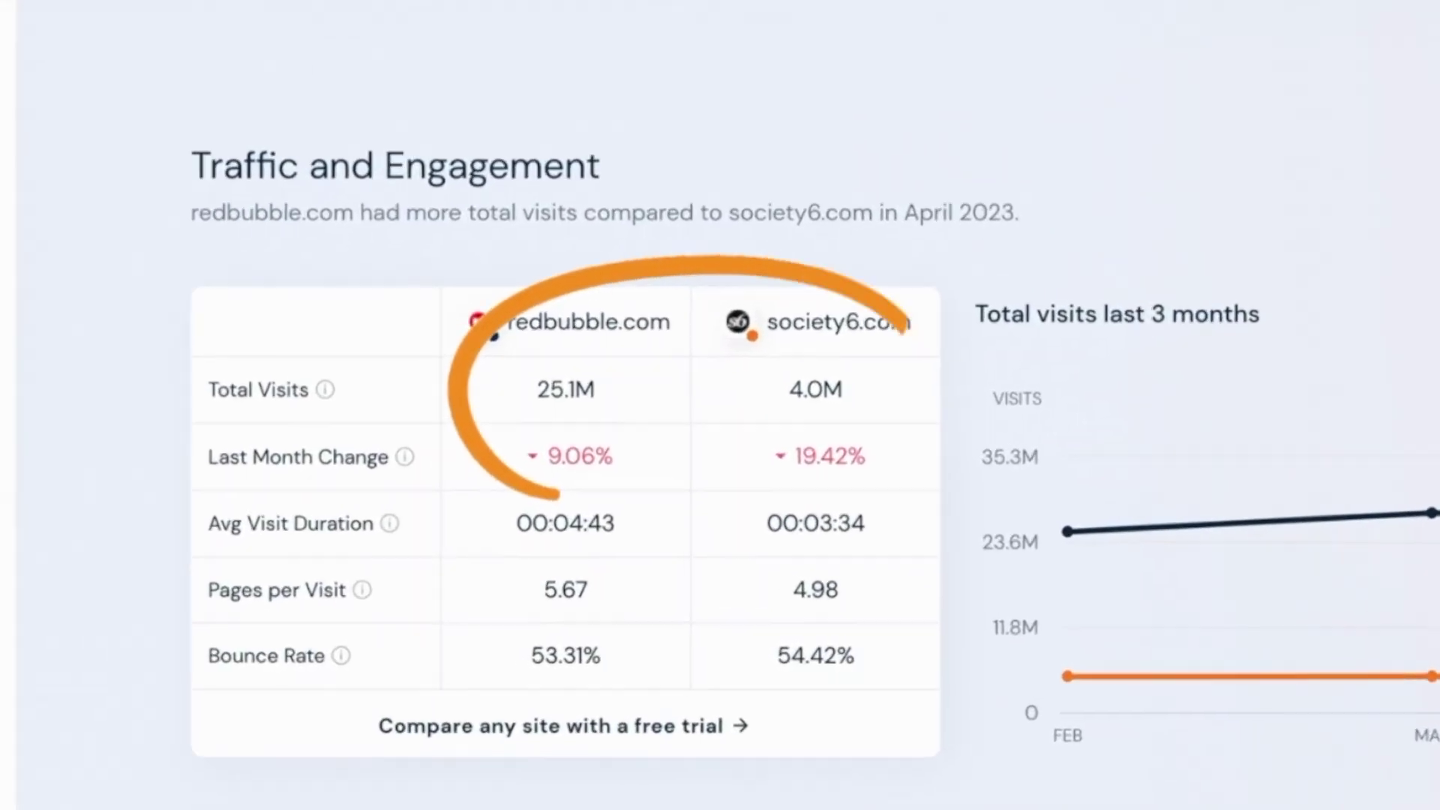